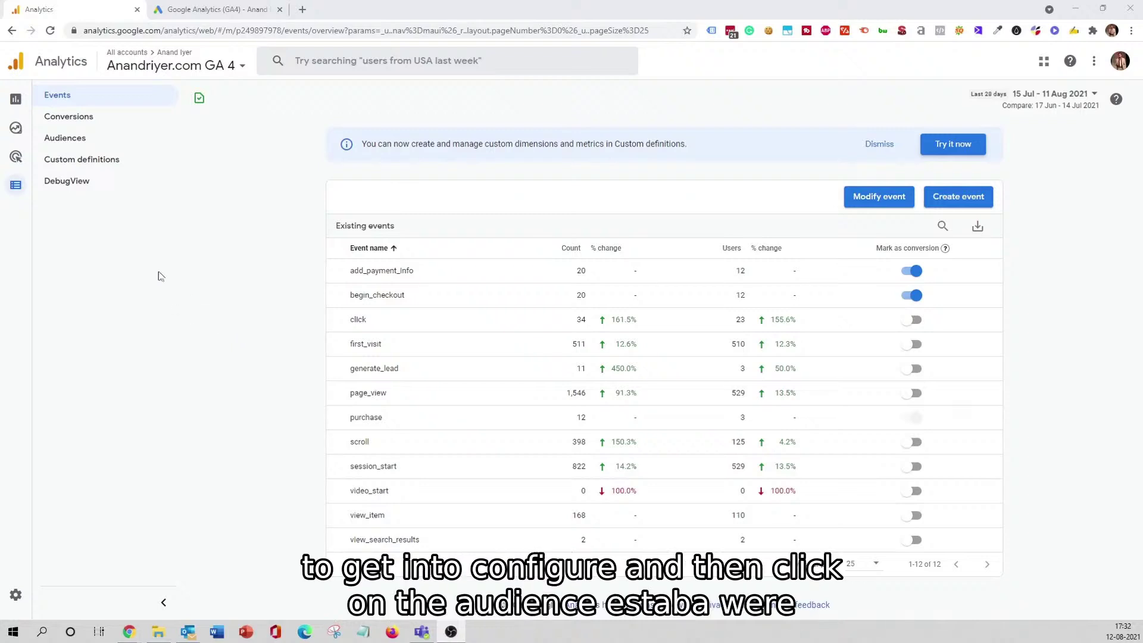
Open the property's Audiences list, showing All Users (533) and Purchasers (3).
left_click(25, 188)
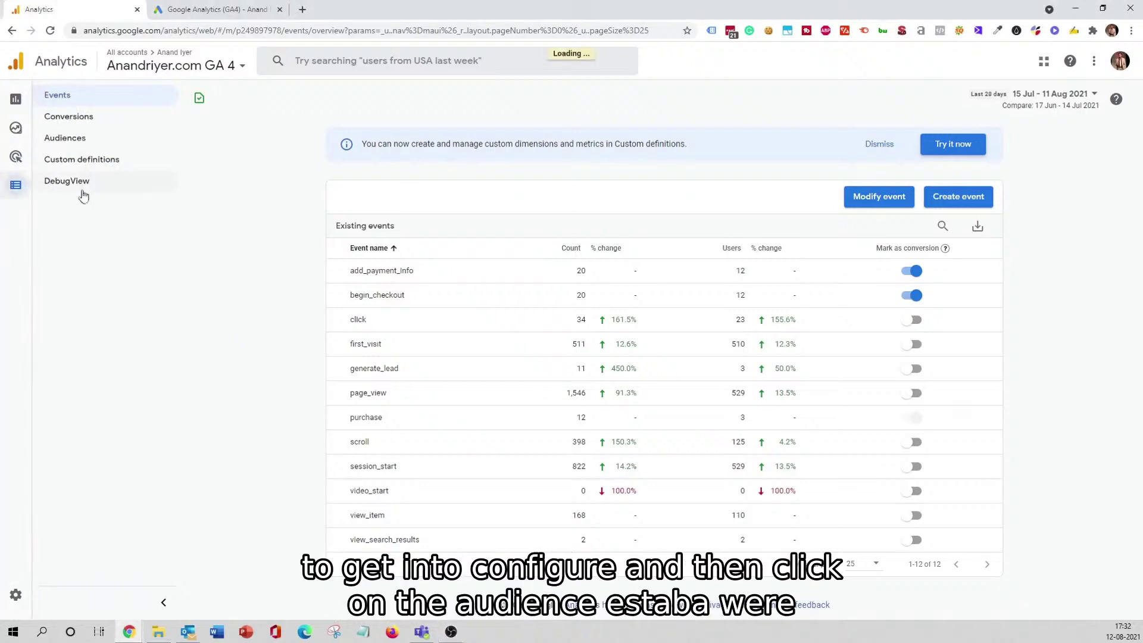
left_click(94, 141)
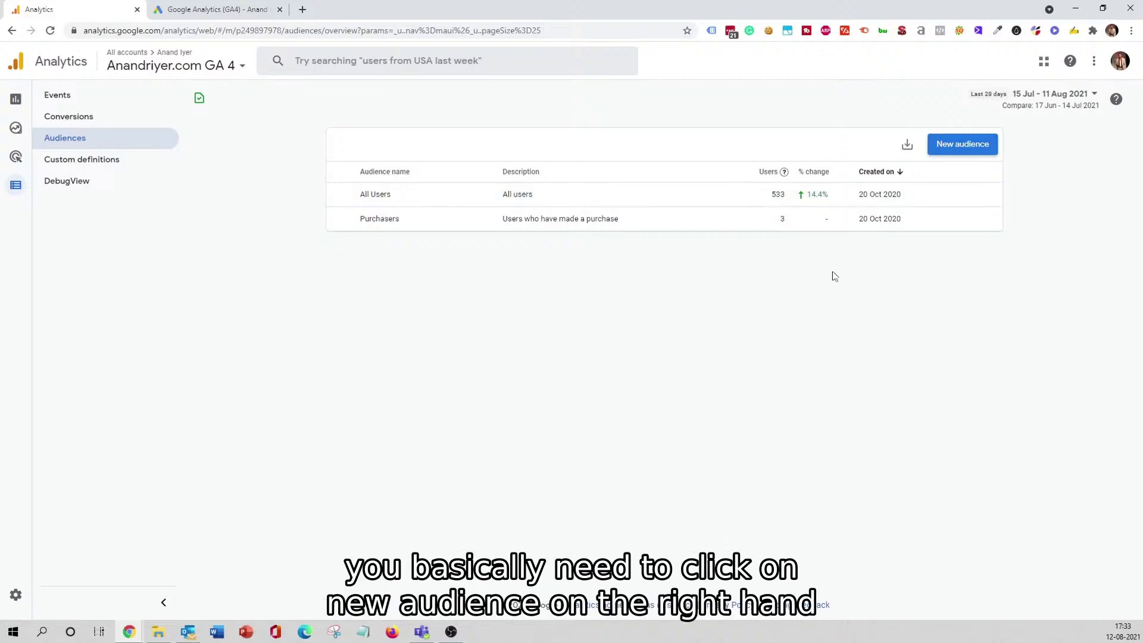
Start a new audience to see the custom option and suggestions like Recently active users and Non-purchasers.
left_click(959, 153)
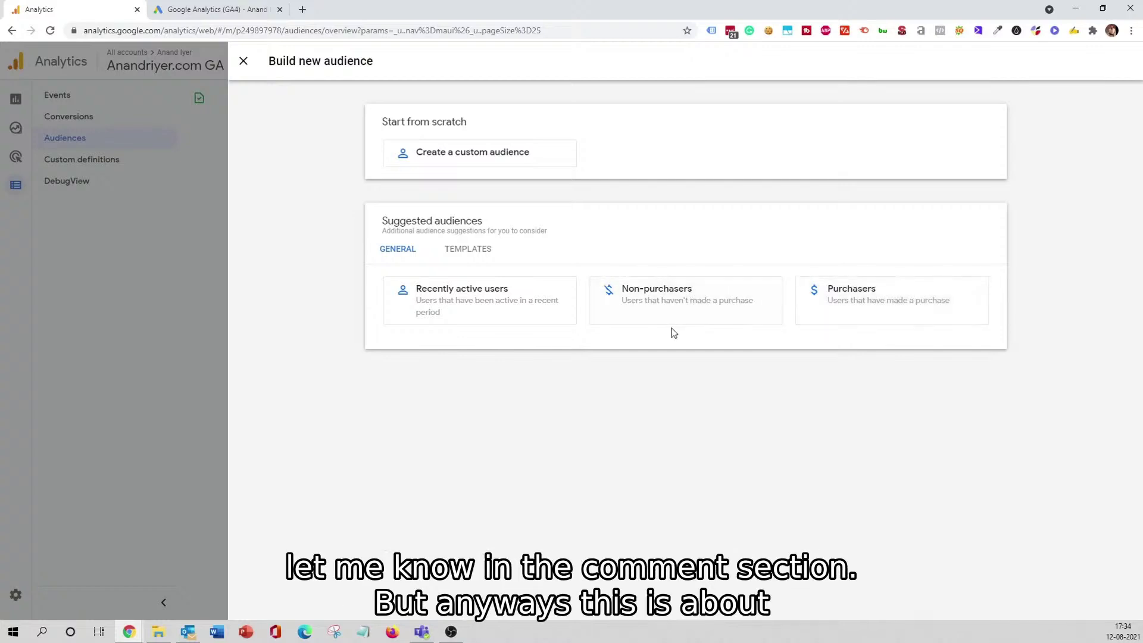
Start a custom audience and browse the Event and Page / screen dimensions for its first condition.
left_click(490, 158)
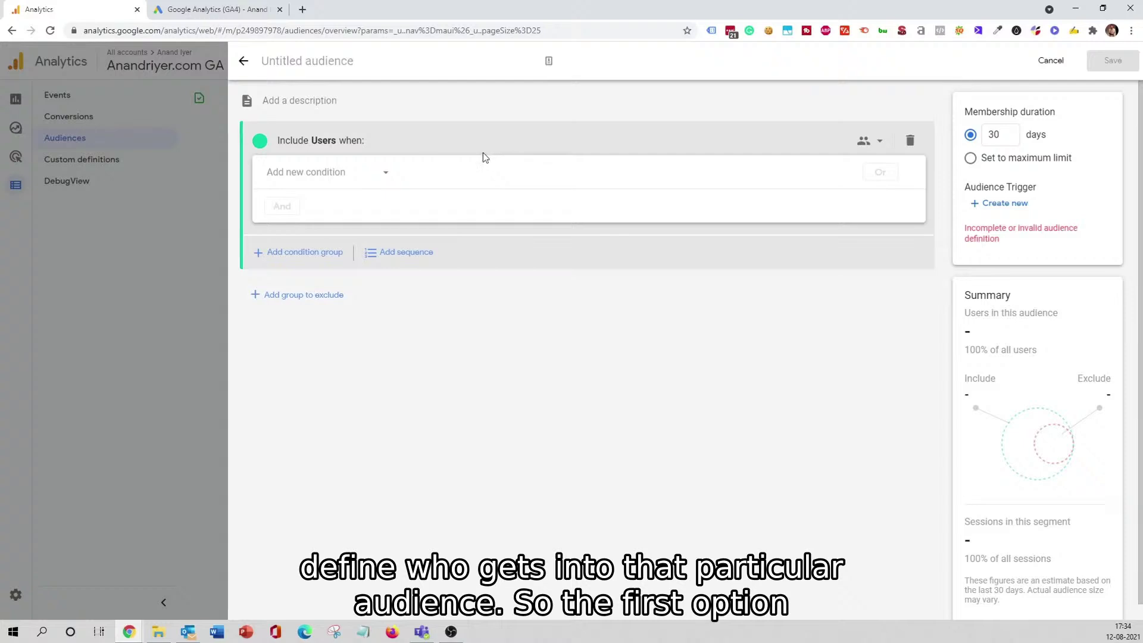
left_click(379, 172)
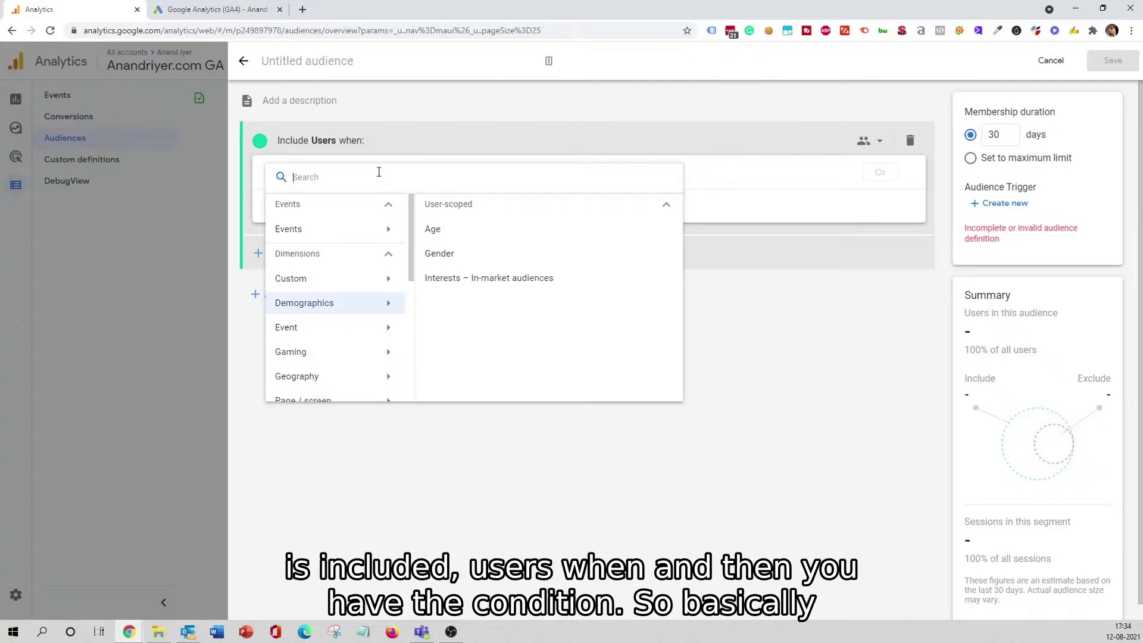
scroll(342, 291, "down", 3)
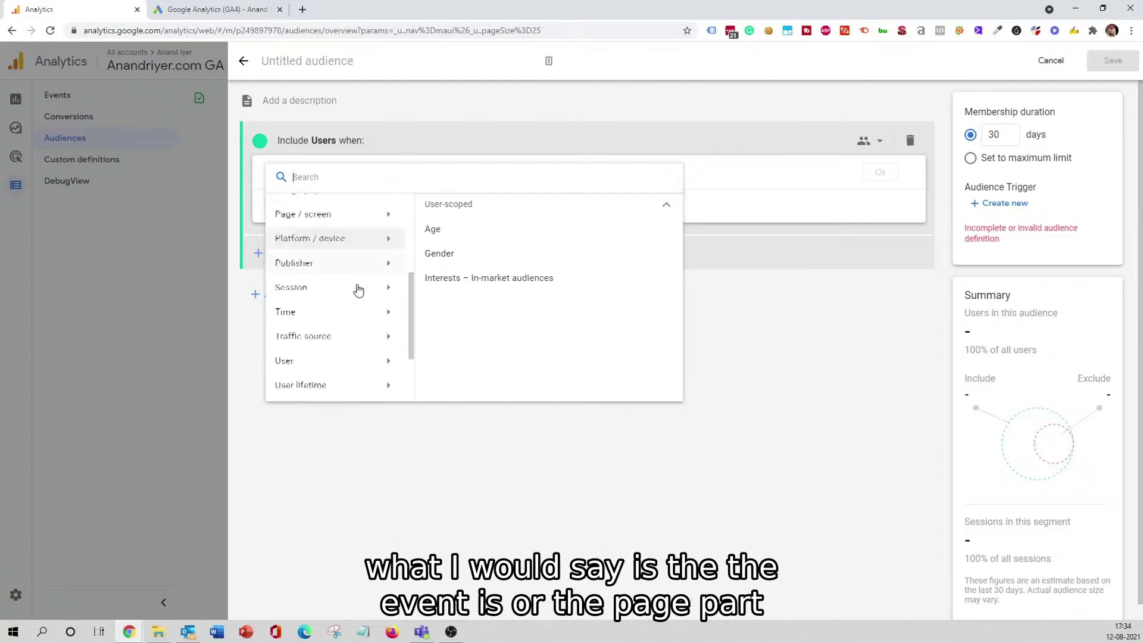
scroll(360, 274, "down", 1)
scroll(341, 264, "up", 5)
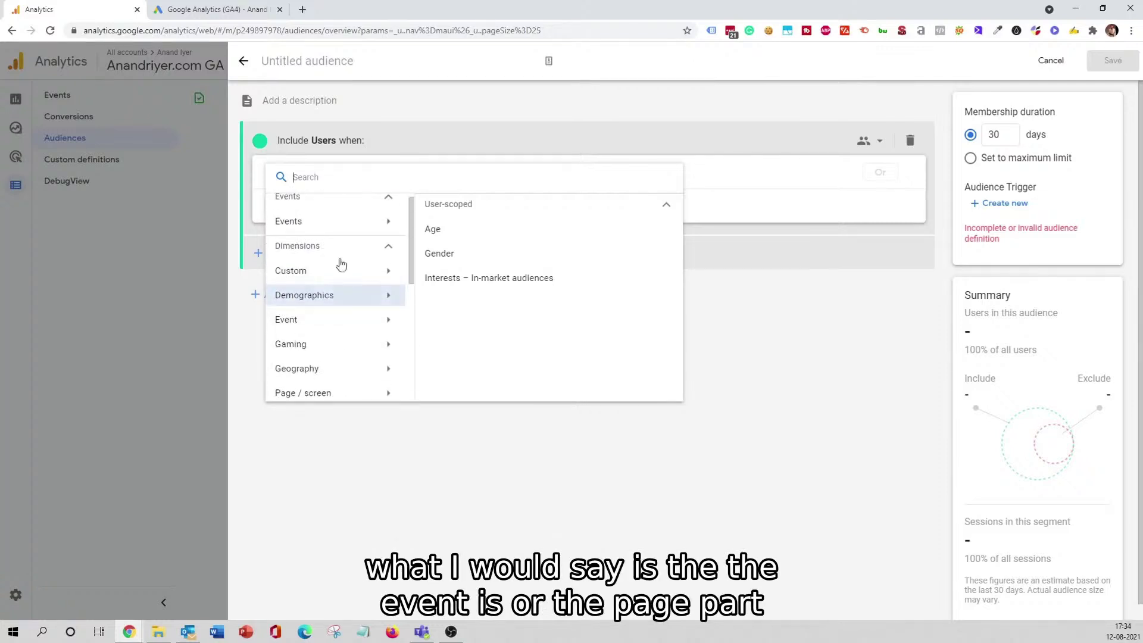
left_click(343, 320)
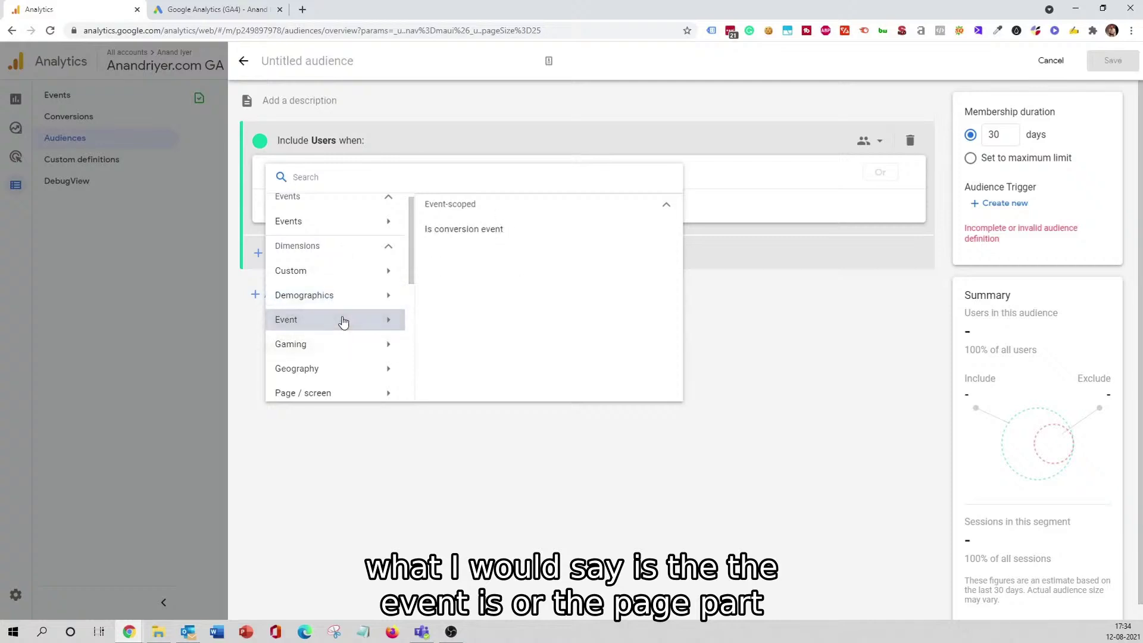
scroll(324, 334, "down", 2)
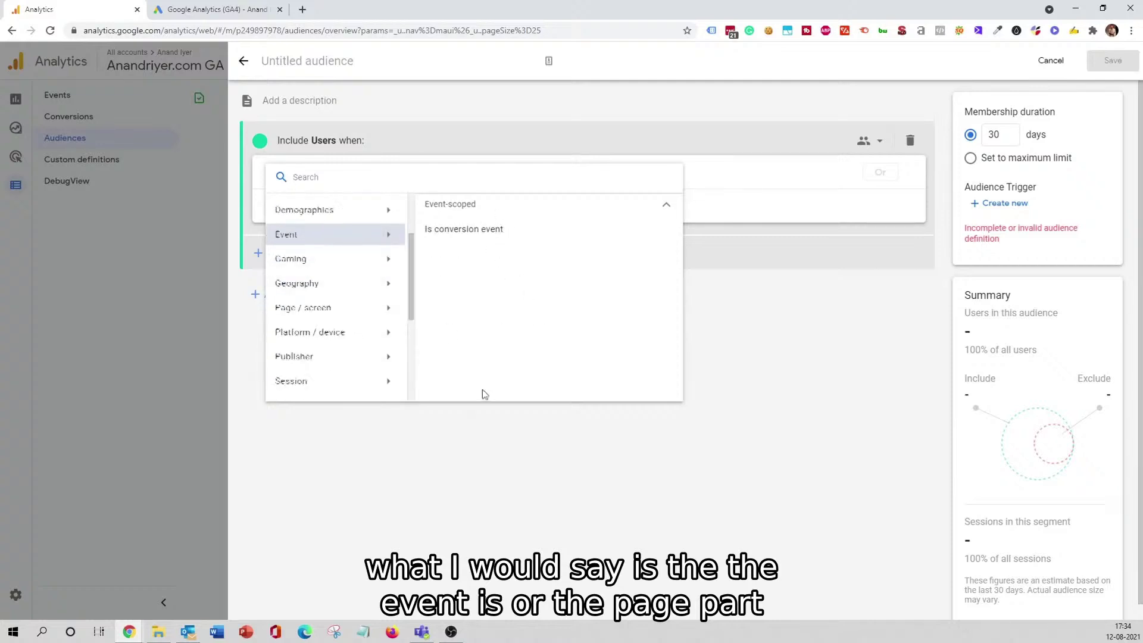
left_click(366, 307)
scroll(500, 310, "down", 1)
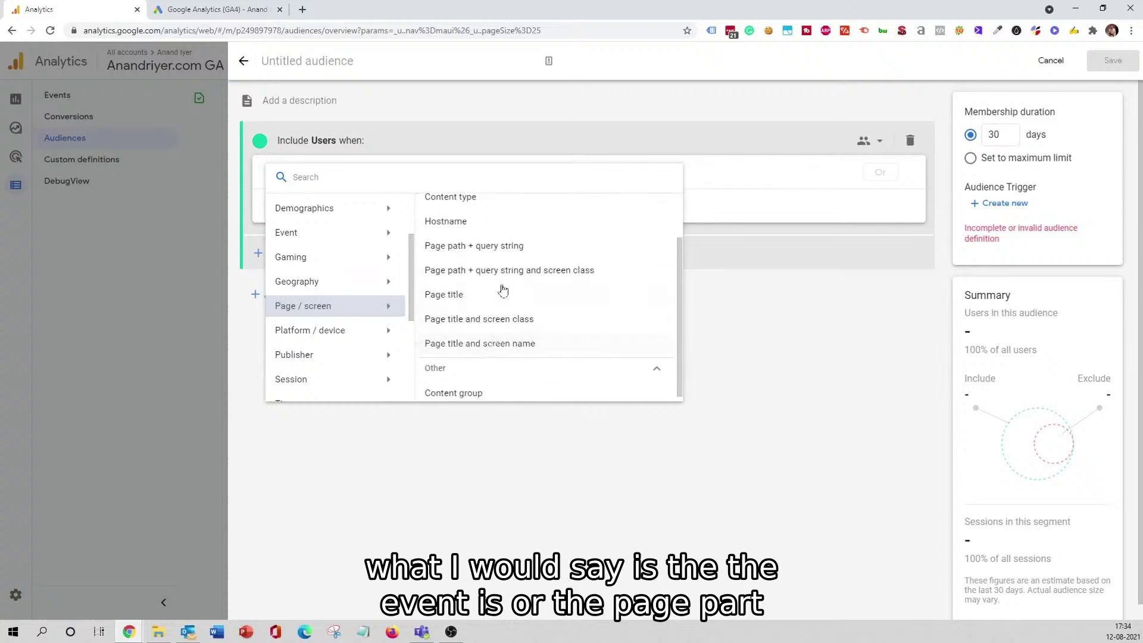
Add a Page path + query string condition that contains /about/.
left_click(528, 255)
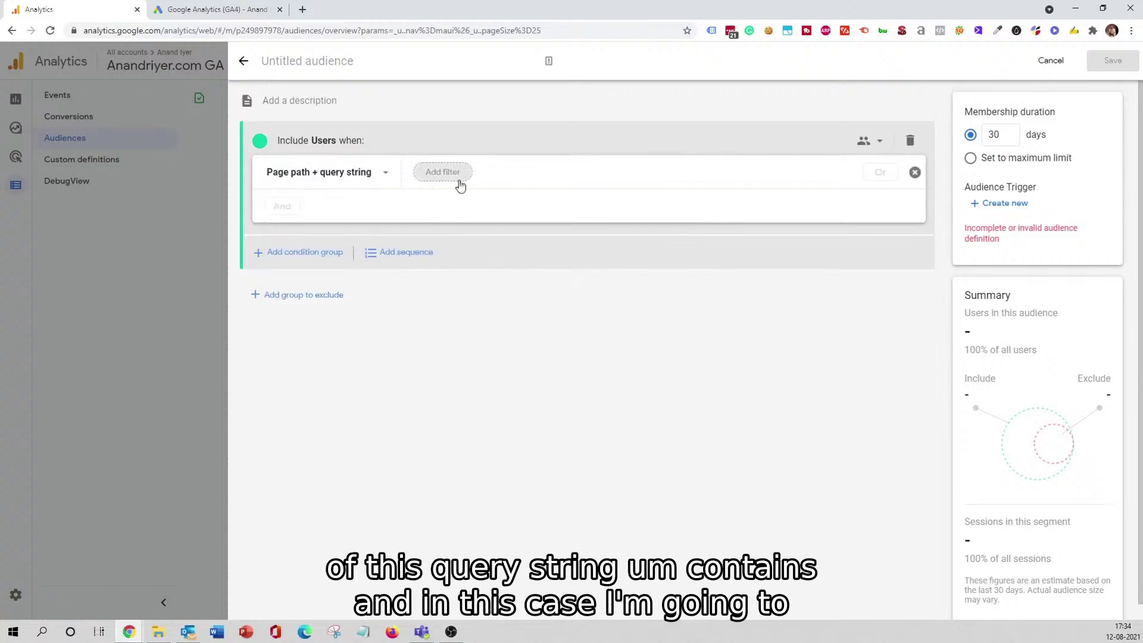
left_click(460, 178)
left_click(507, 244)
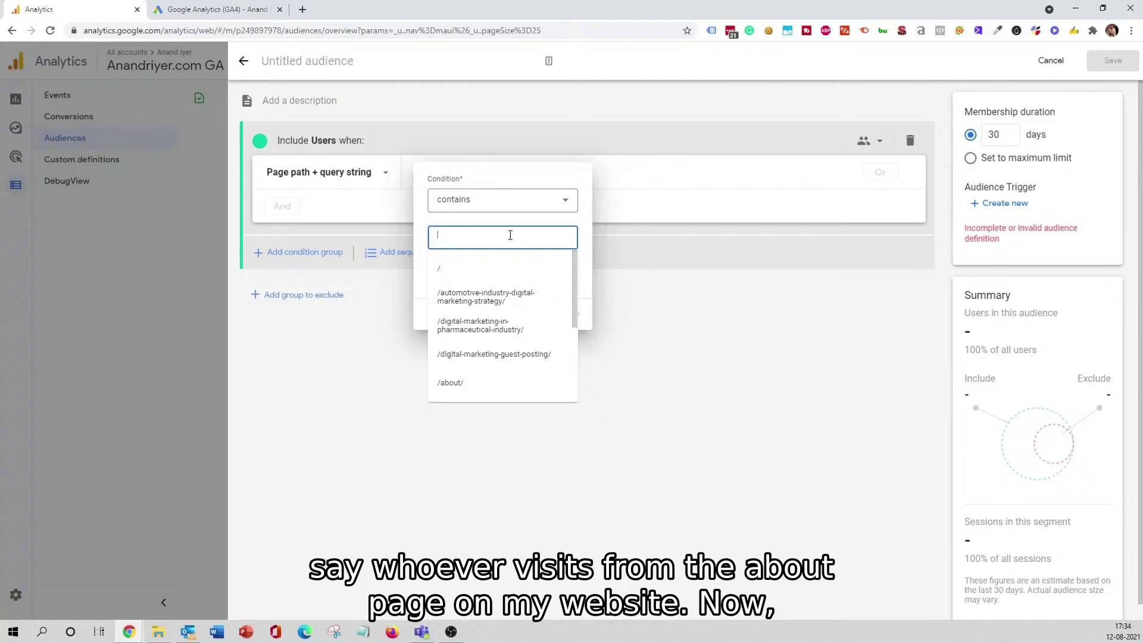
left_click(487, 390)
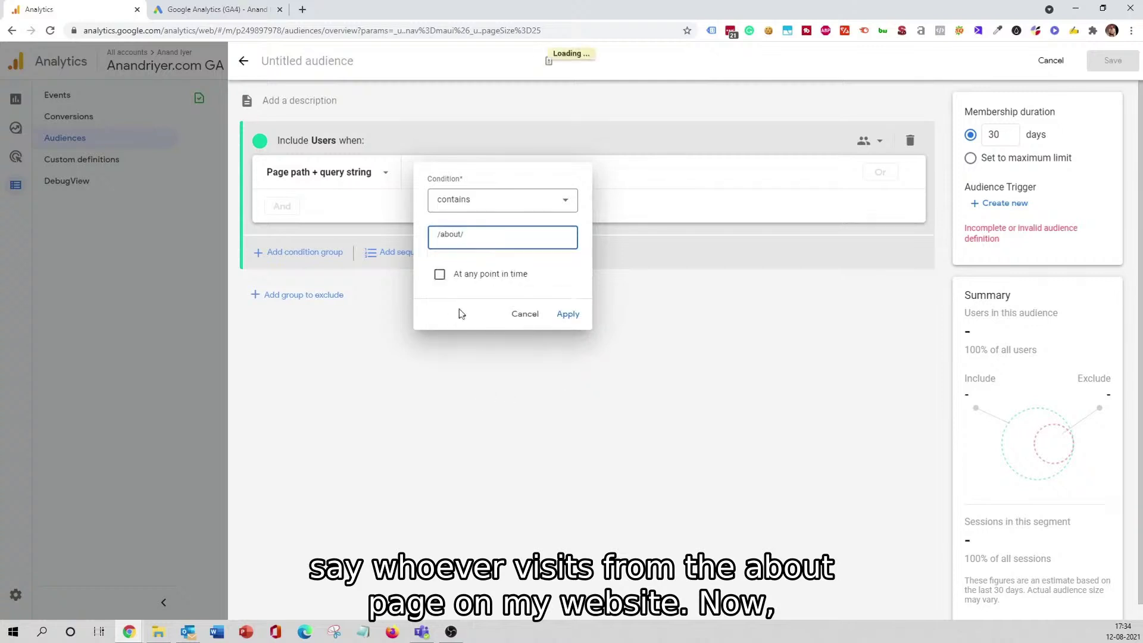
left_click(567, 315)
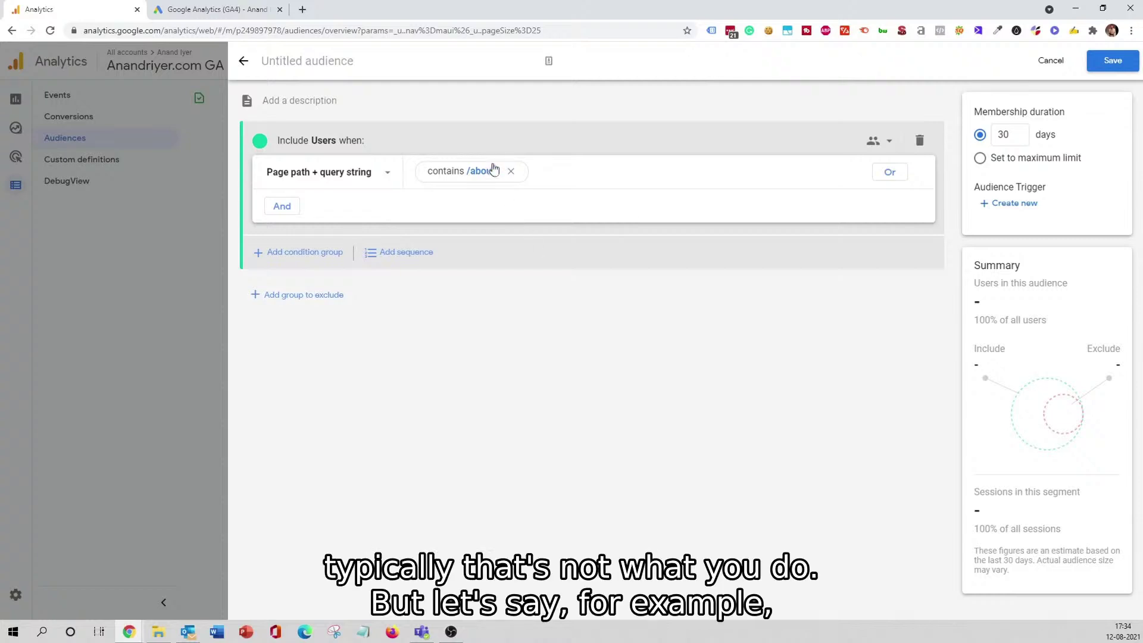
Replace the /about/ value so the condition contains /blog/ instead.
left_click(511, 172)
left_click(440, 172)
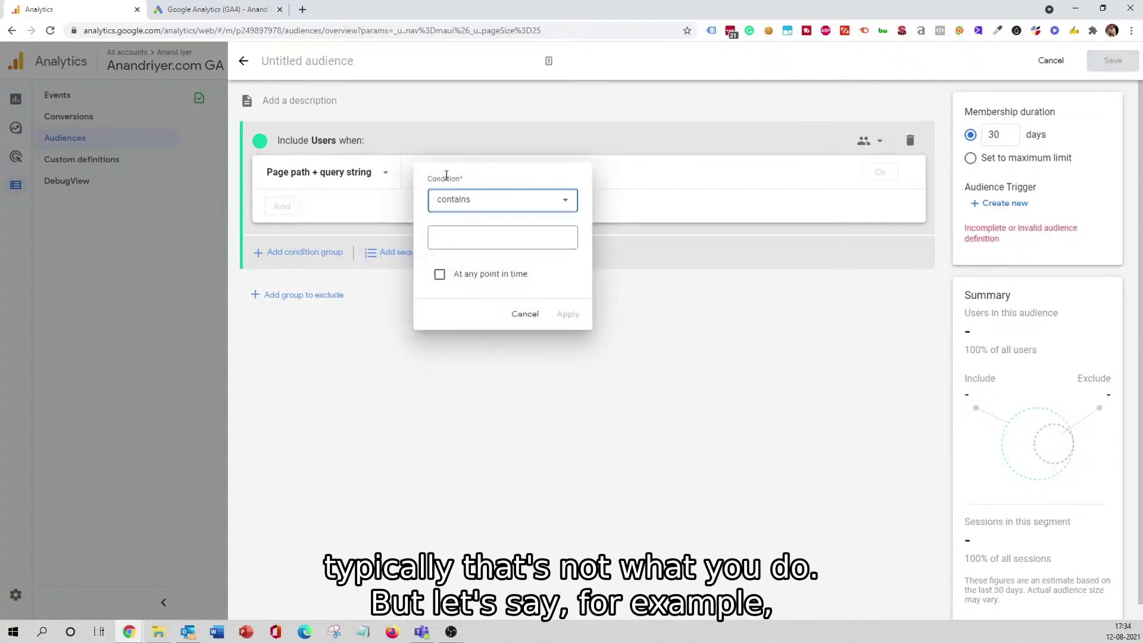
left_click(469, 234)
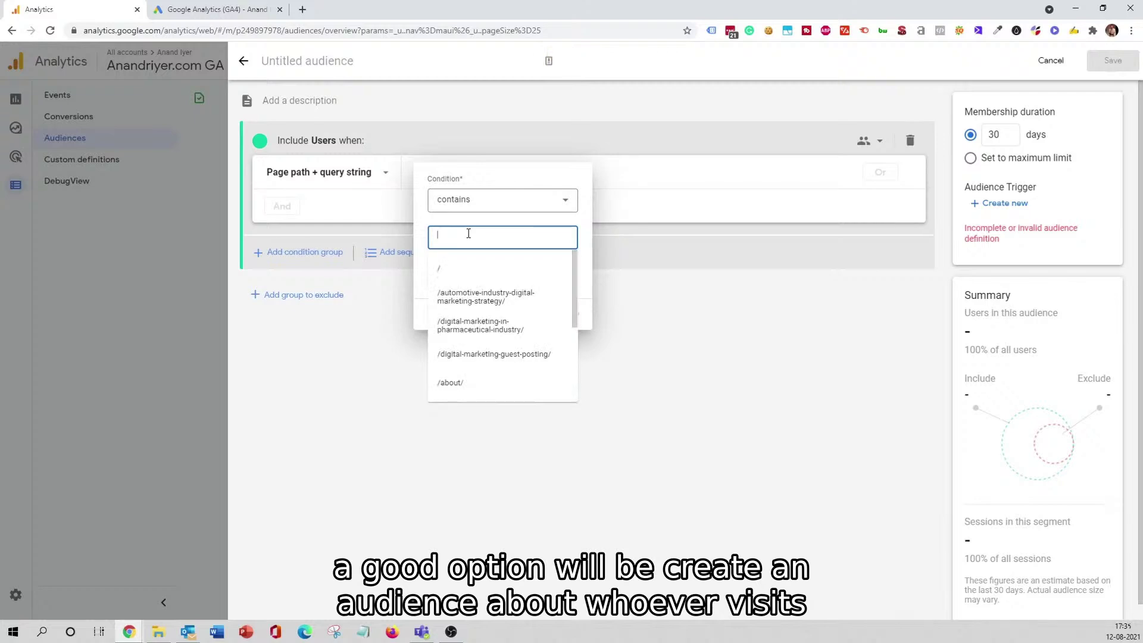
type("/blog/")
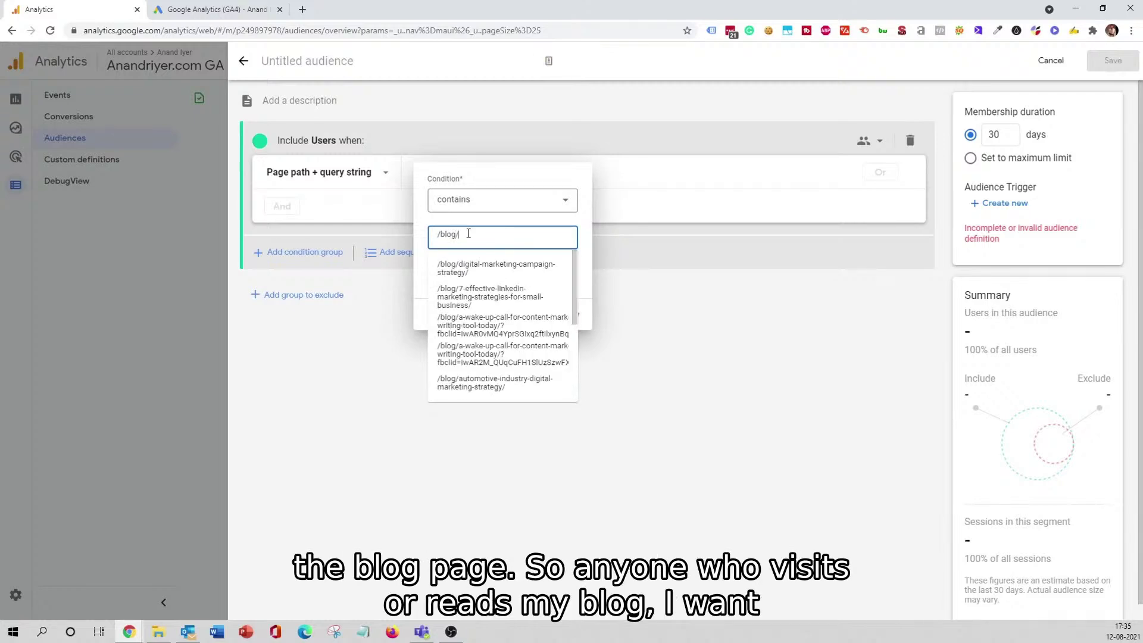
key("Return")
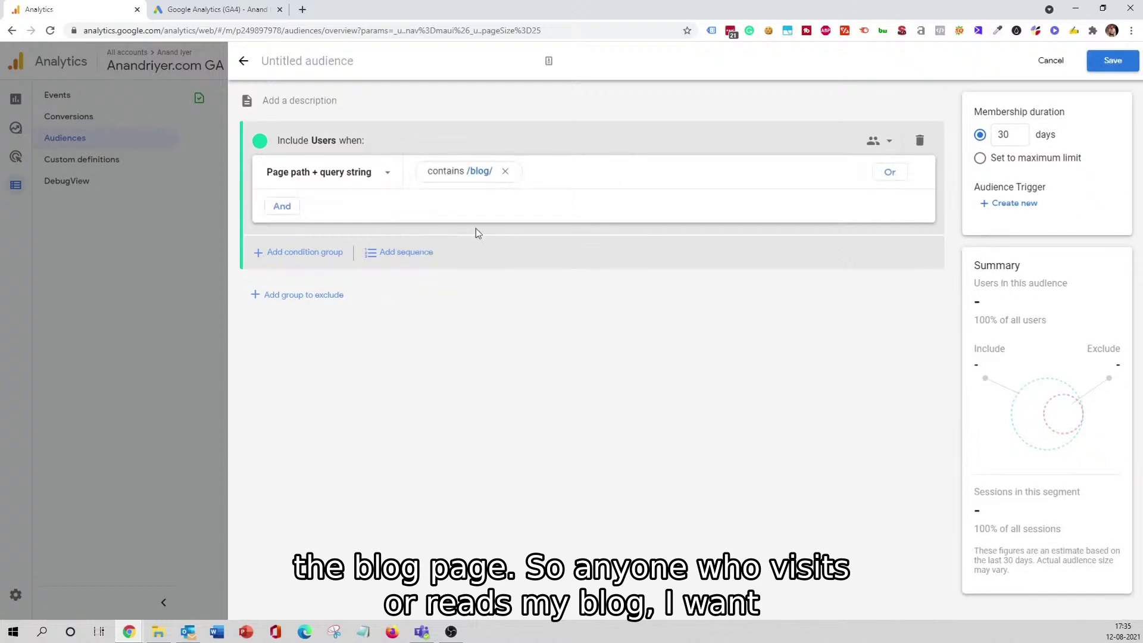
Title the audience 'Blog Retargeting Audience'.
left_click(312, 62)
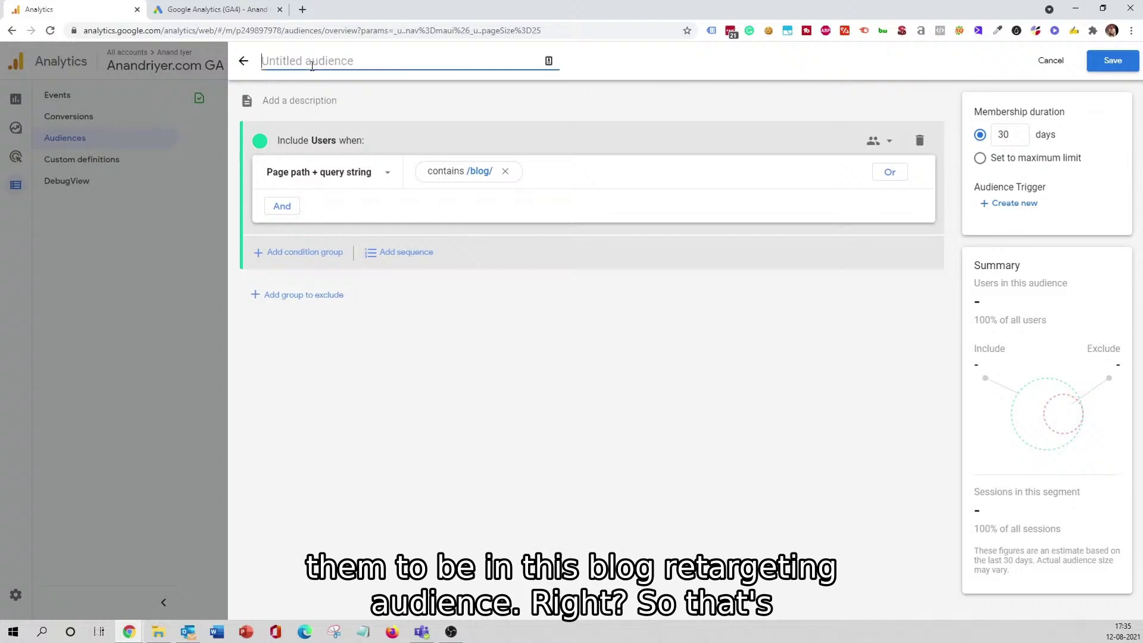
type("Blog Retargeting Audience")
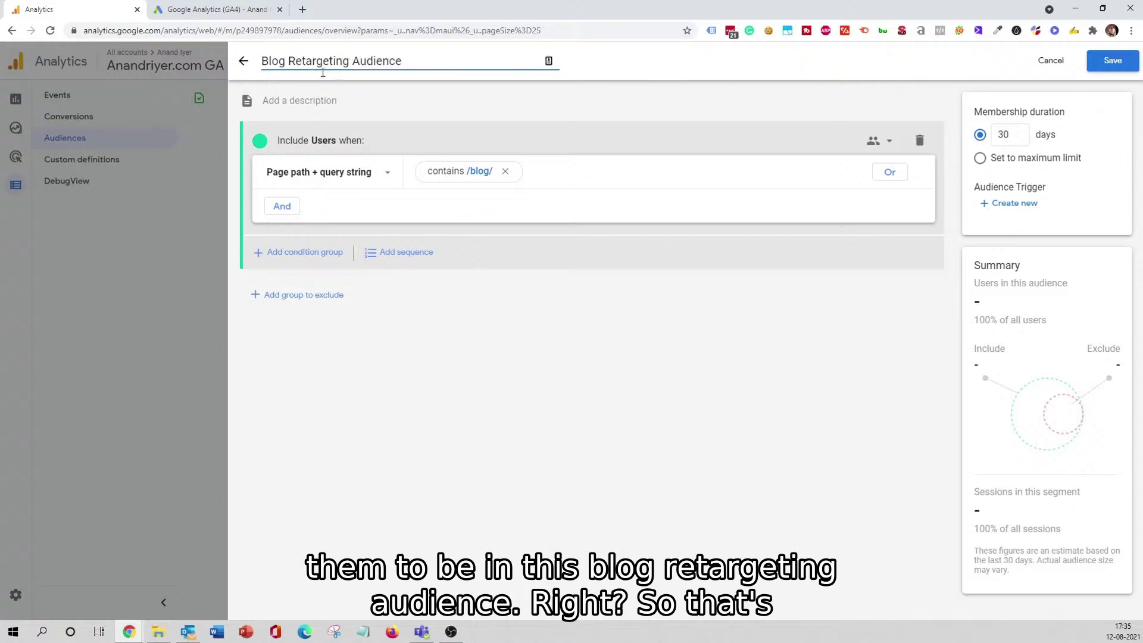
left_click(403, 212)
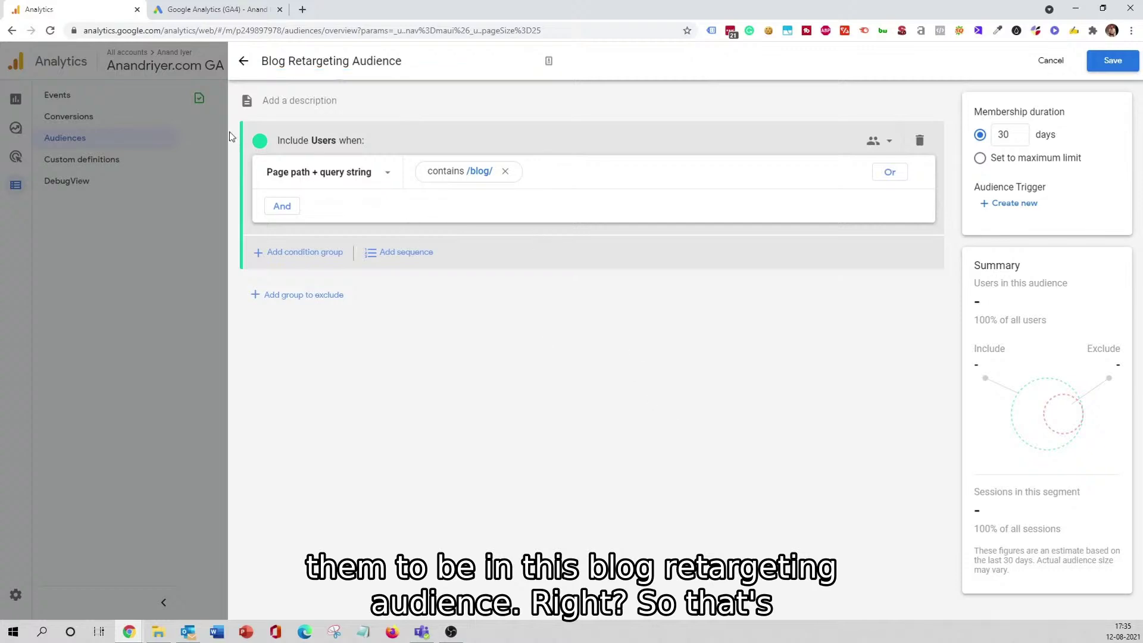
Change the membership duration from 30 days to the maximum limit.
left_click(1008, 136)
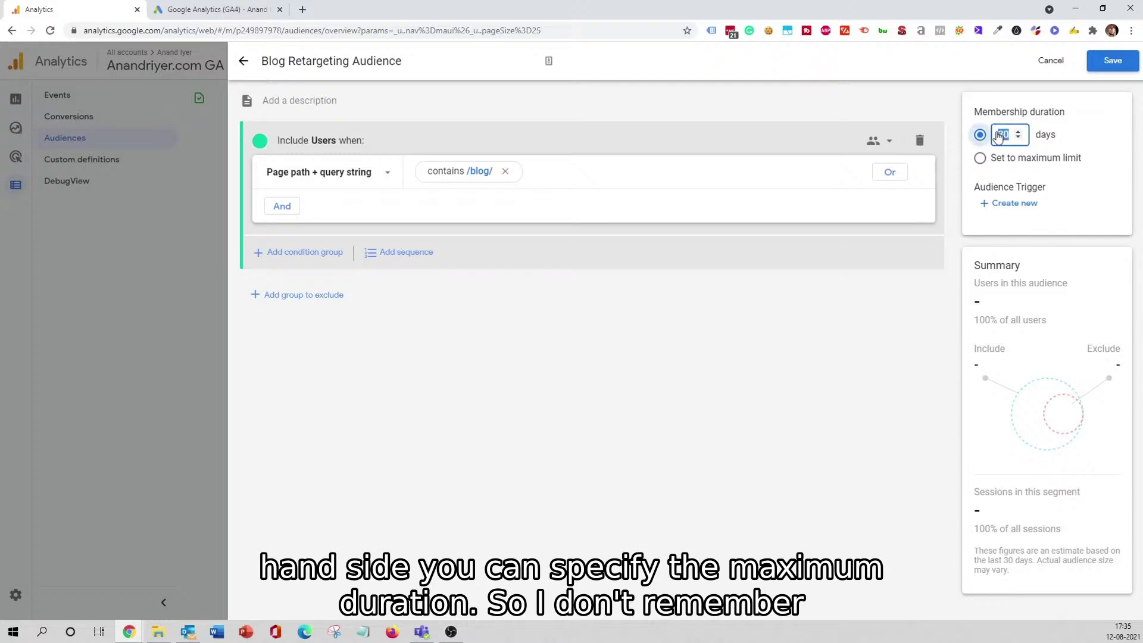
left_click(1000, 136)
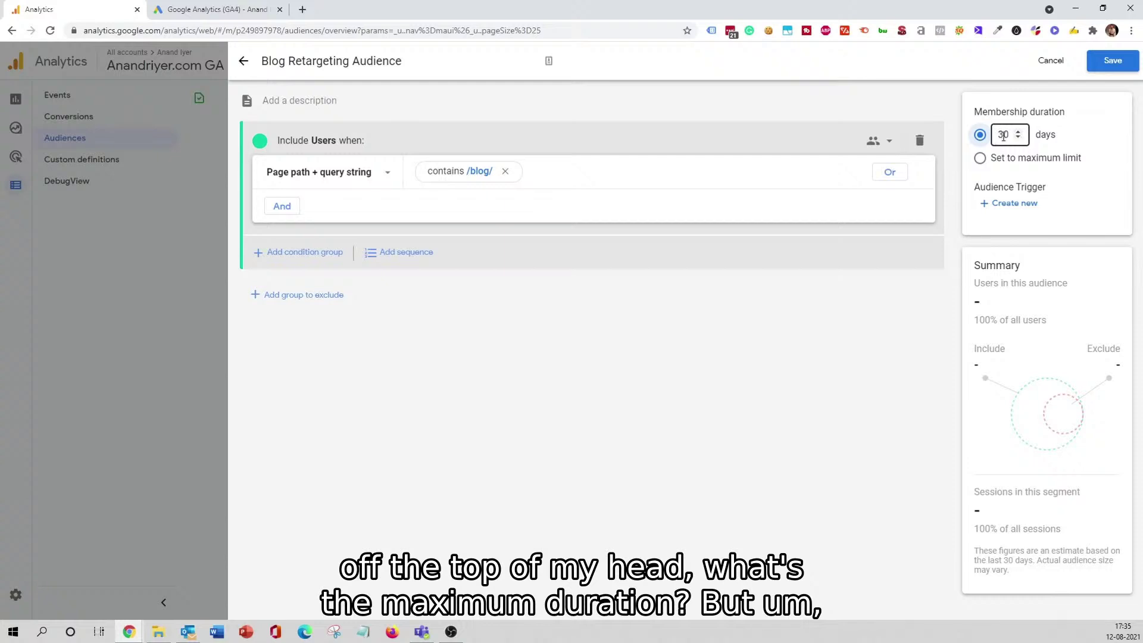
double_click(1004, 133)
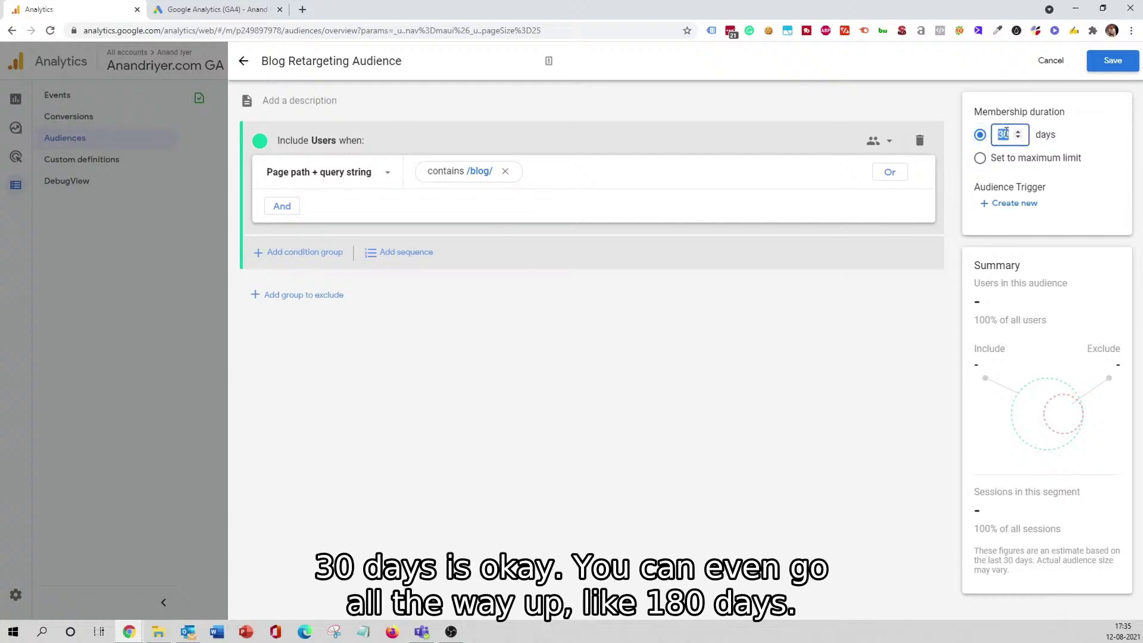
type("6")
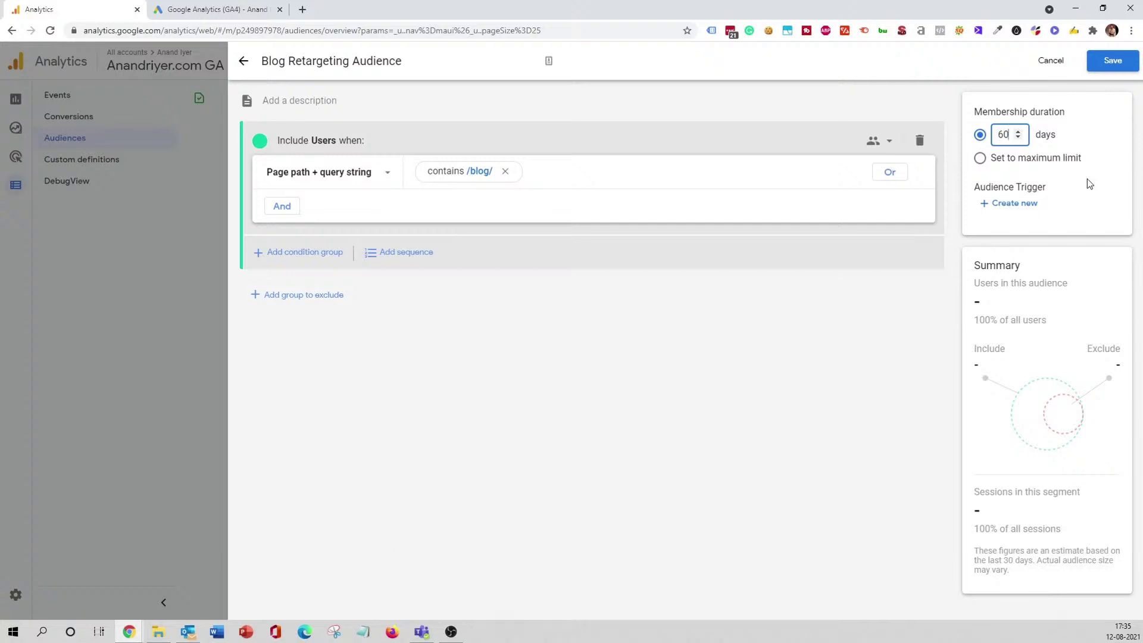
left_click(982, 159)
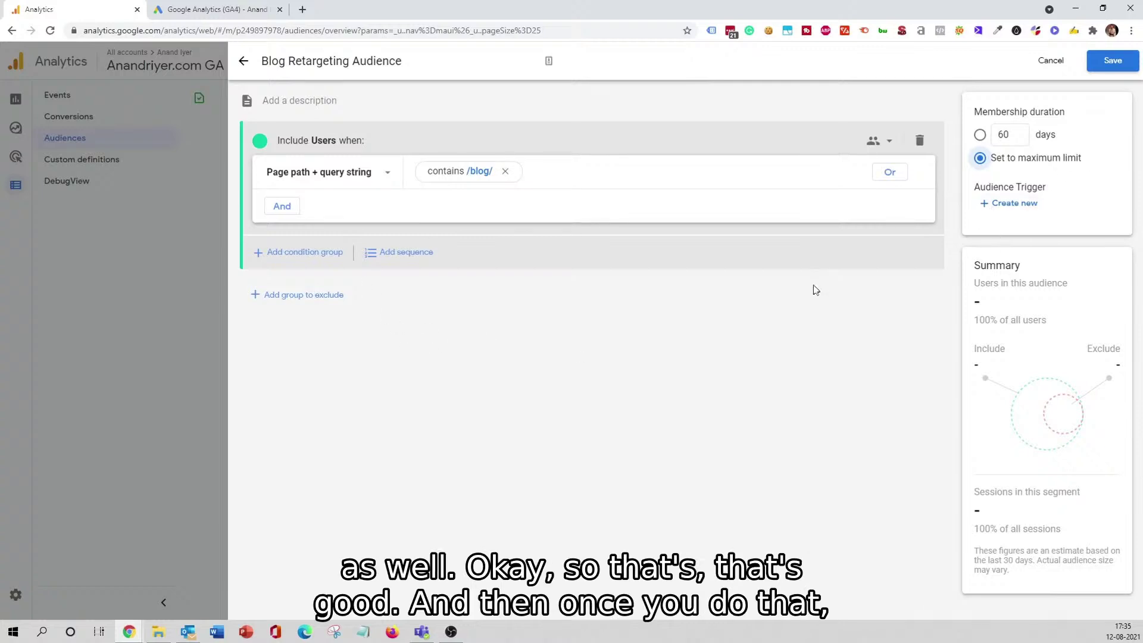
Save the Blog Retargeting Audience and begin another custom audience from scratch.
left_click(1114, 66)
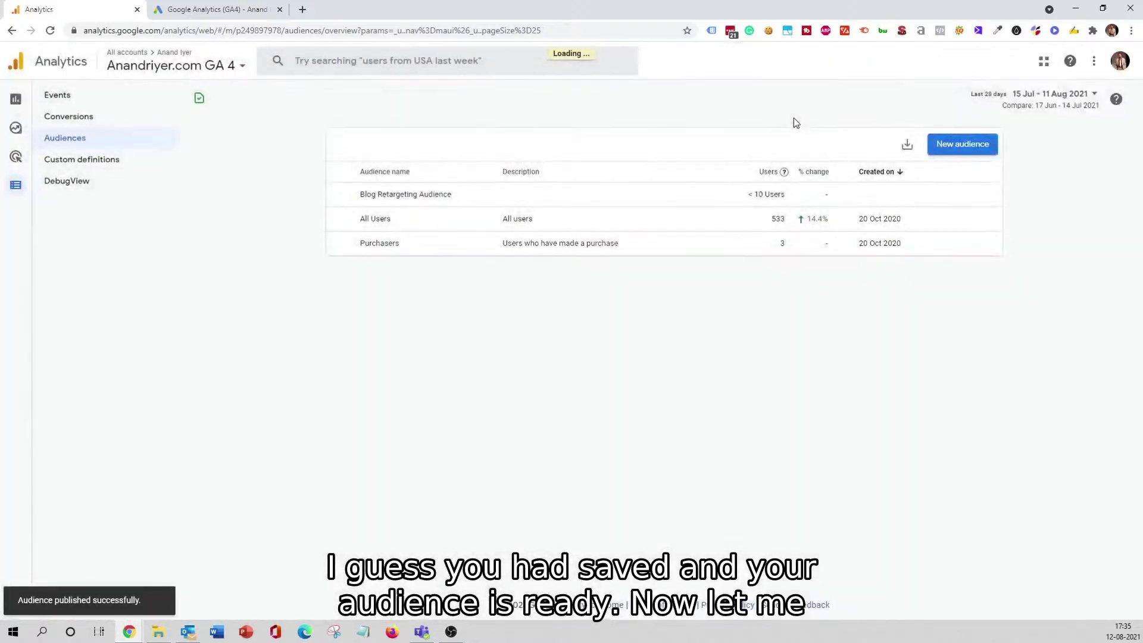
left_click(976, 144)
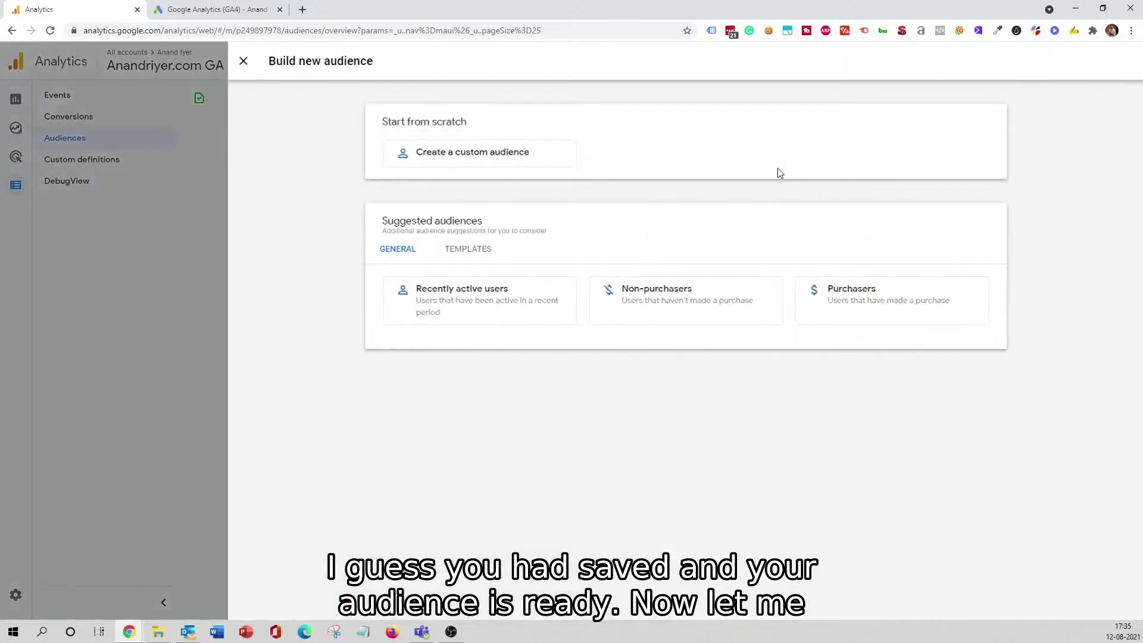
left_click(474, 153)
Add a condition where Page path + query string contains anandriyer.com.
left_click(326, 178)
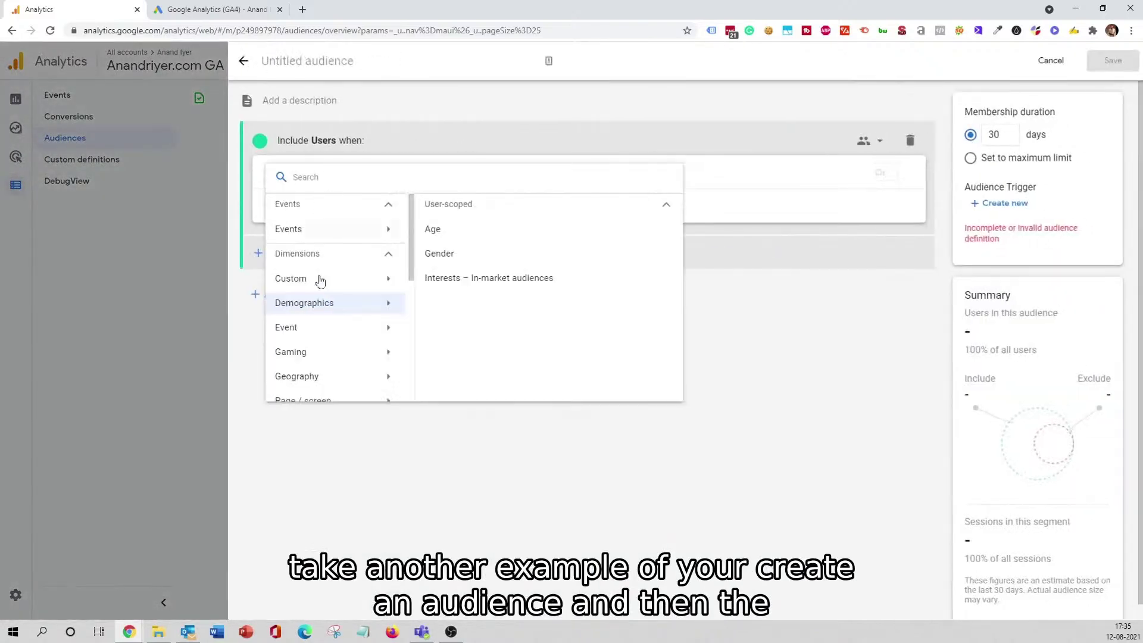
scroll(331, 348, "down", 3)
left_click(325, 316)
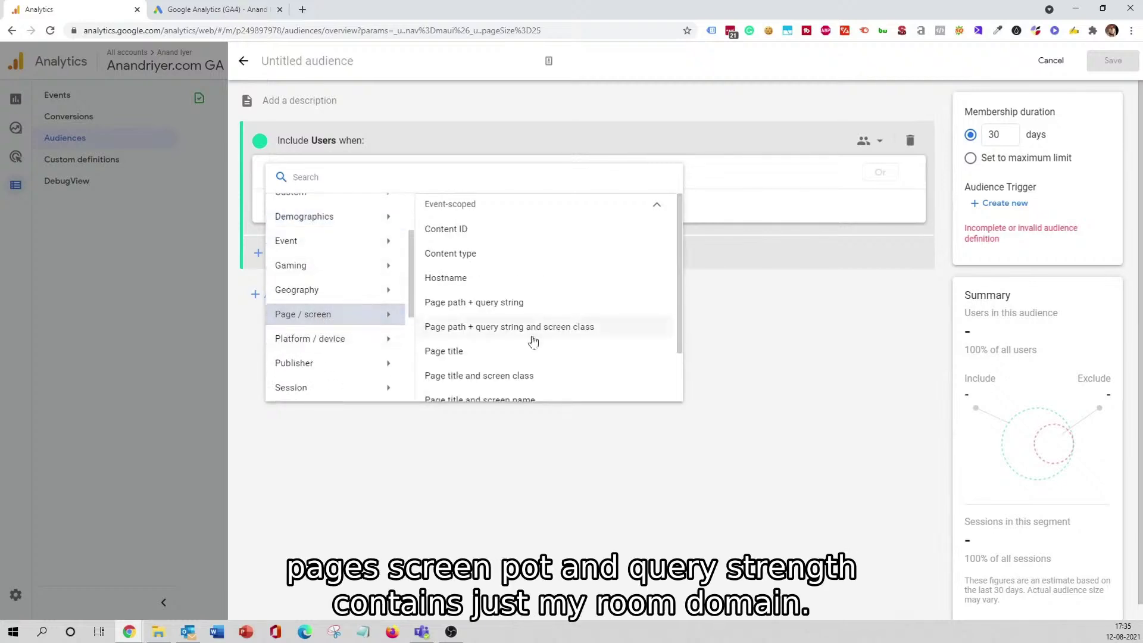
left_click(547, 309)
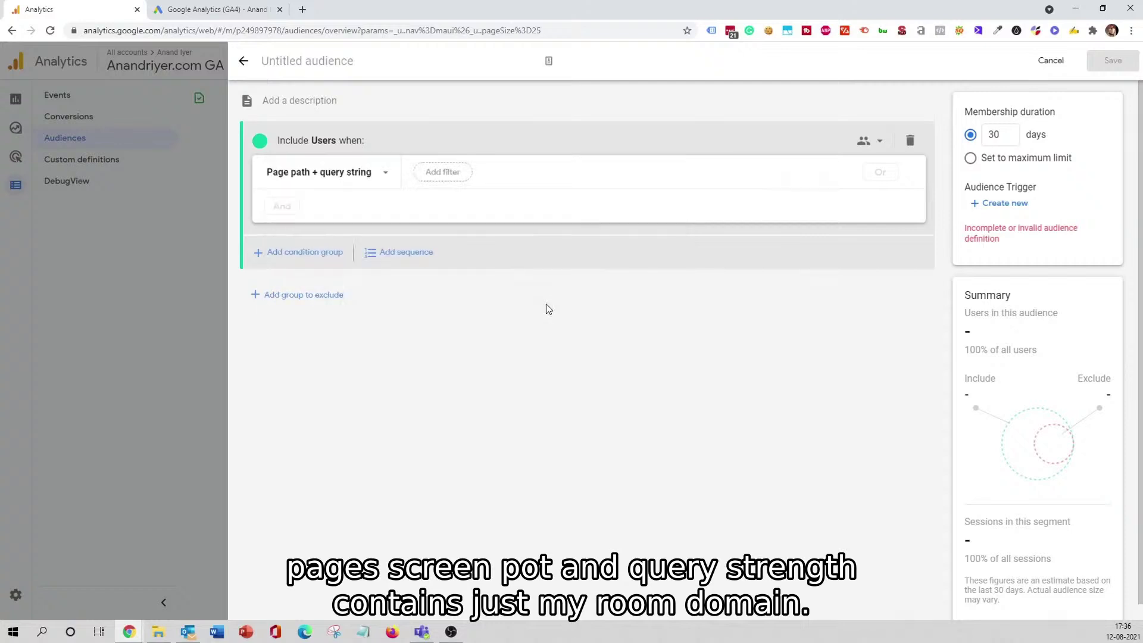
left_click(436, 180)
left_click(468, 241)
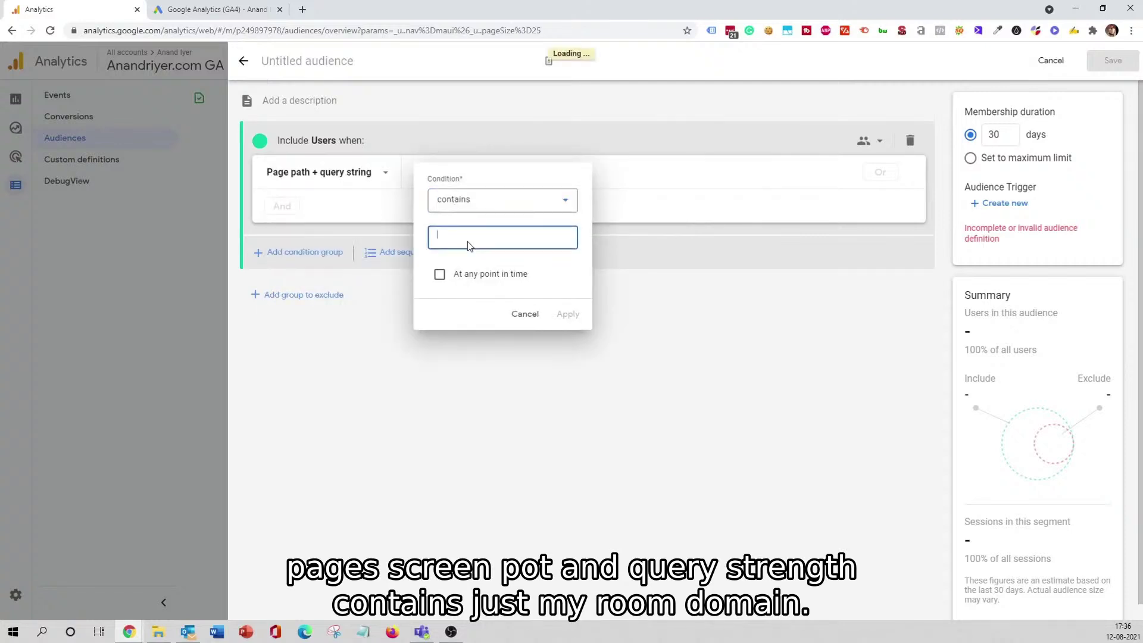
type("anandriyer.com")
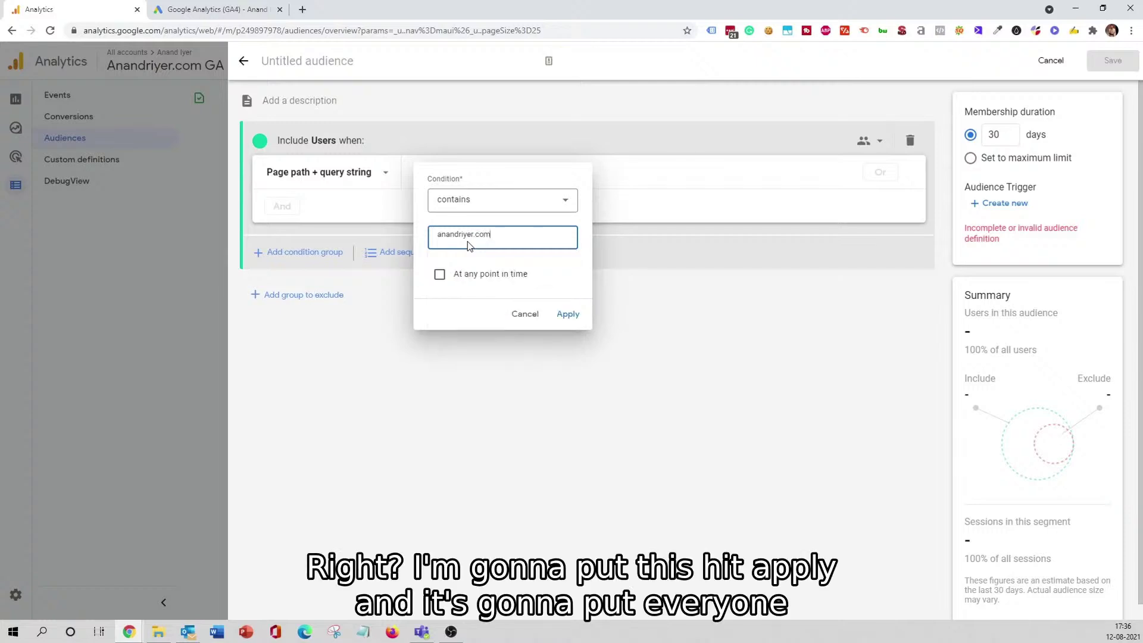
left_click(575, 315)
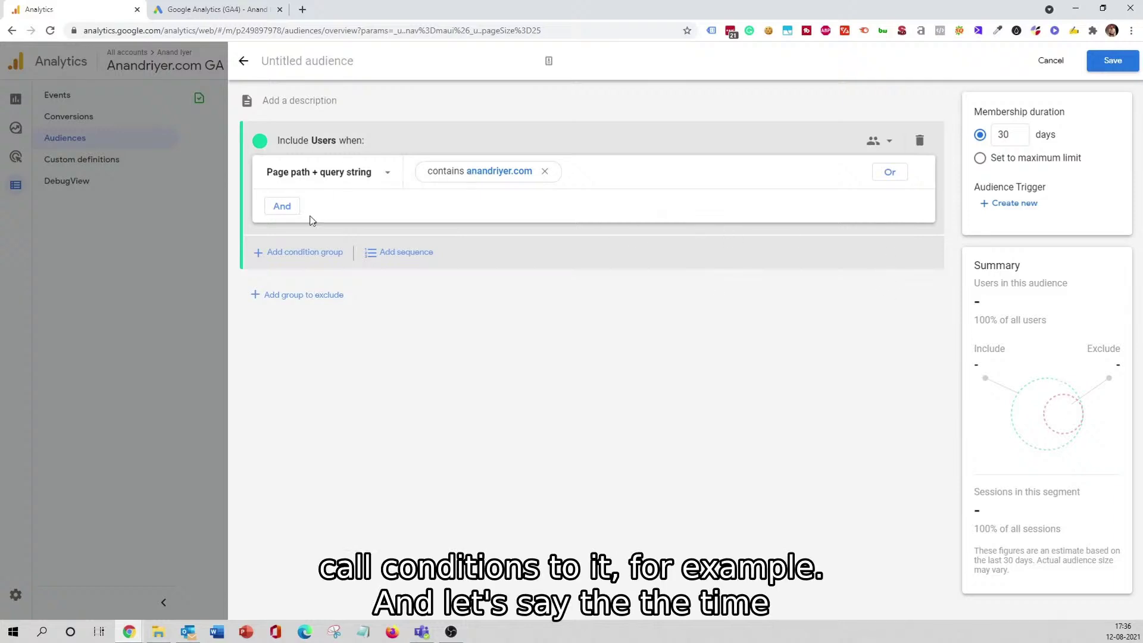
left_click(280, 206)
left_click(378, 207)
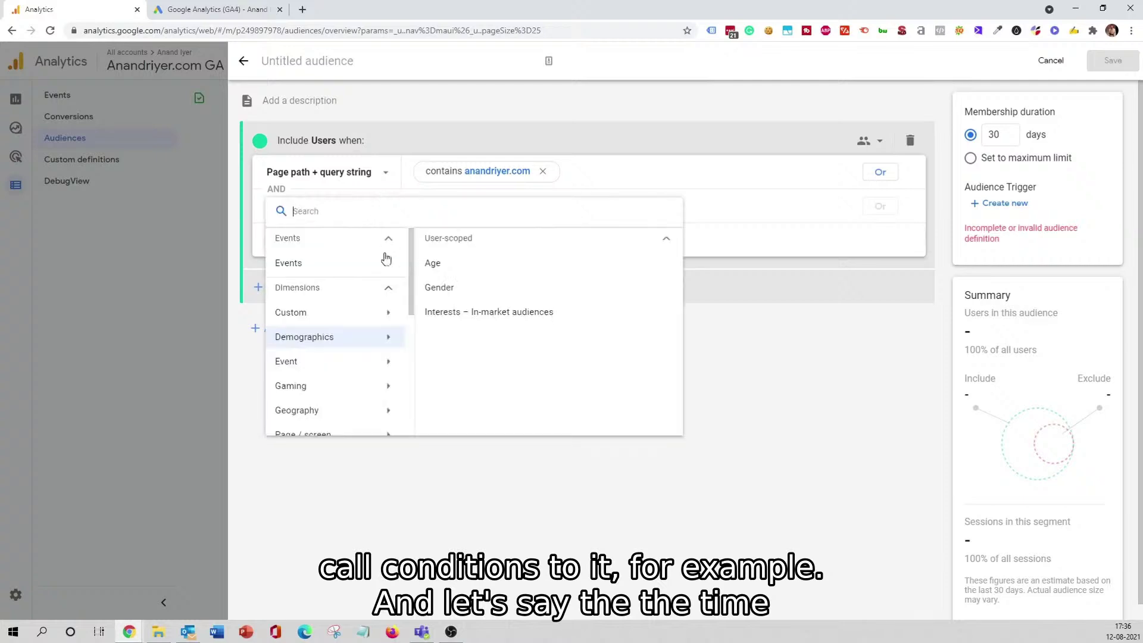
scroll(357, 357, "down", 3)
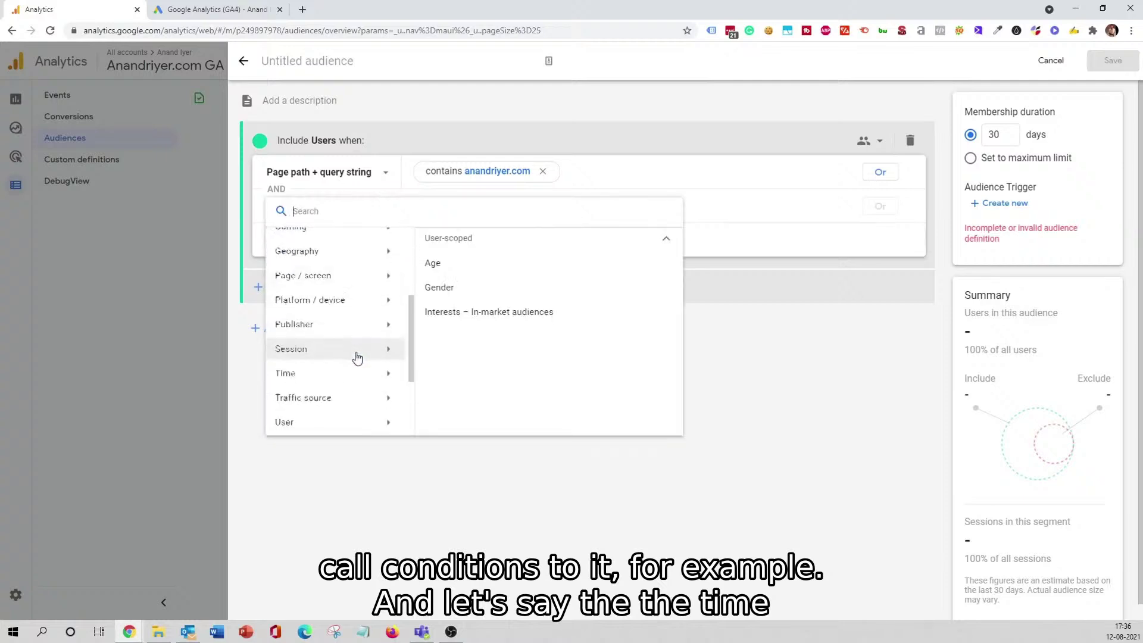
left_click(319, 359)
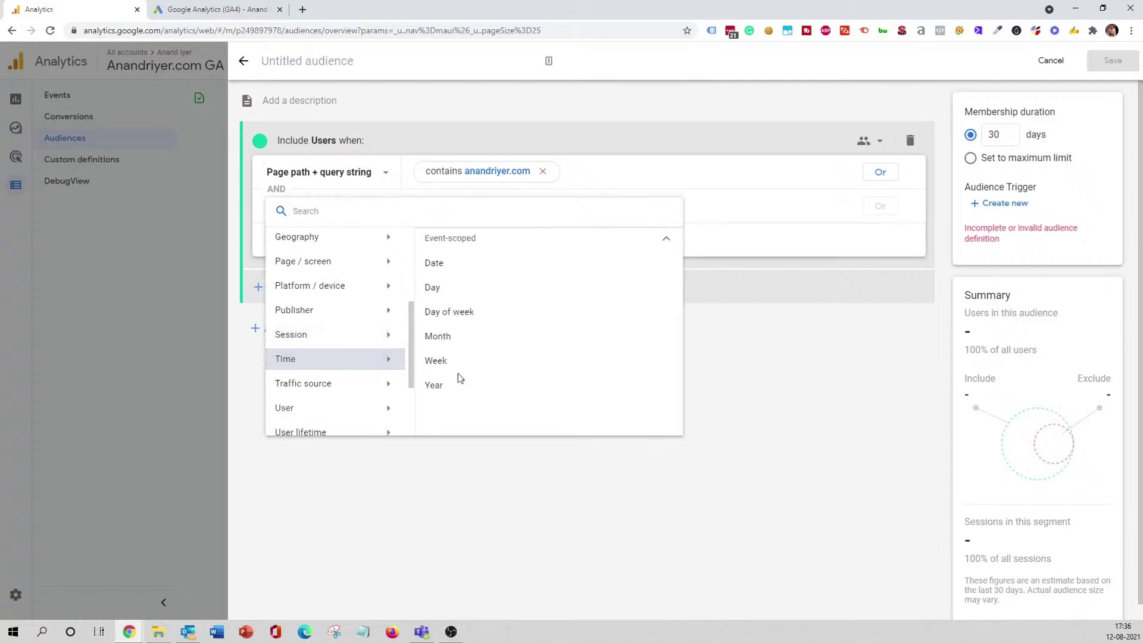
left_click(331, 334)
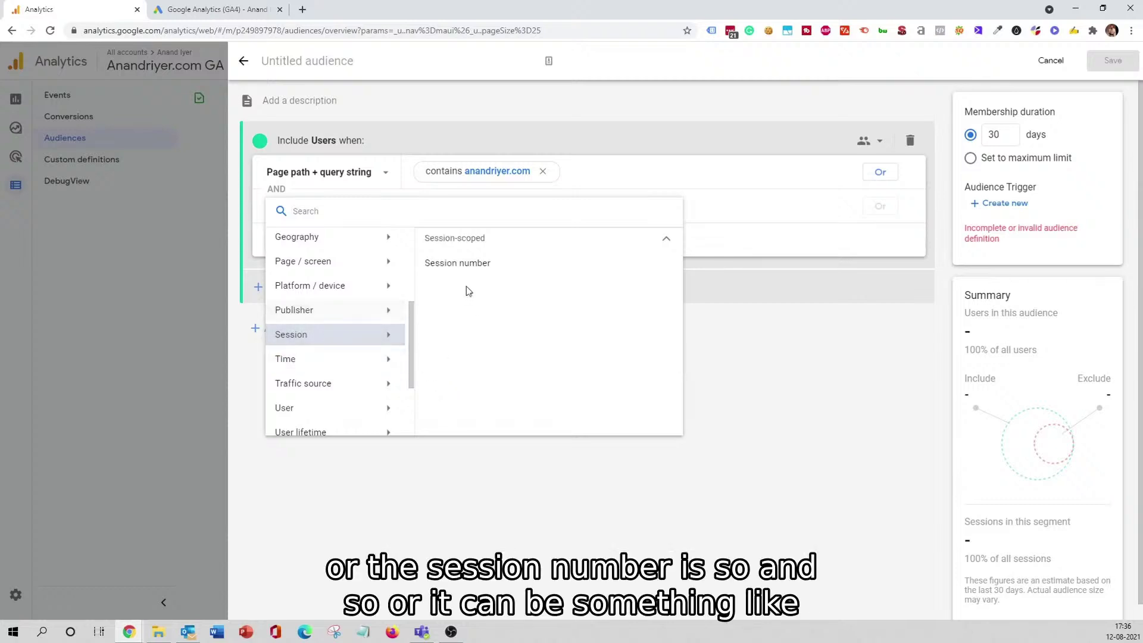
left_click(474, 265)
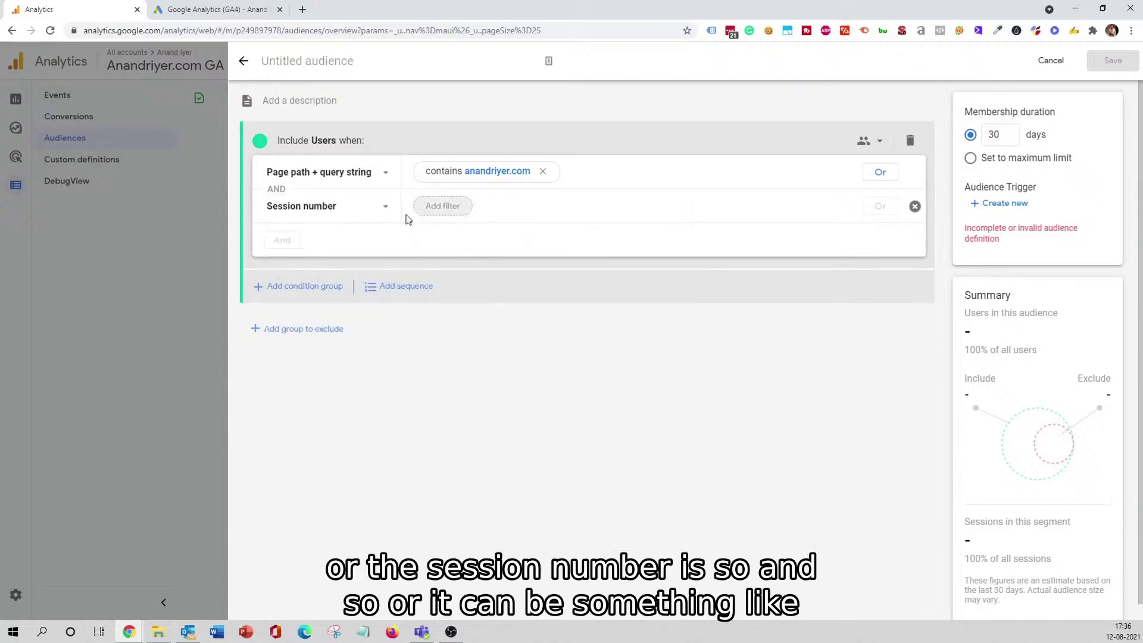
left_click(362, 216)
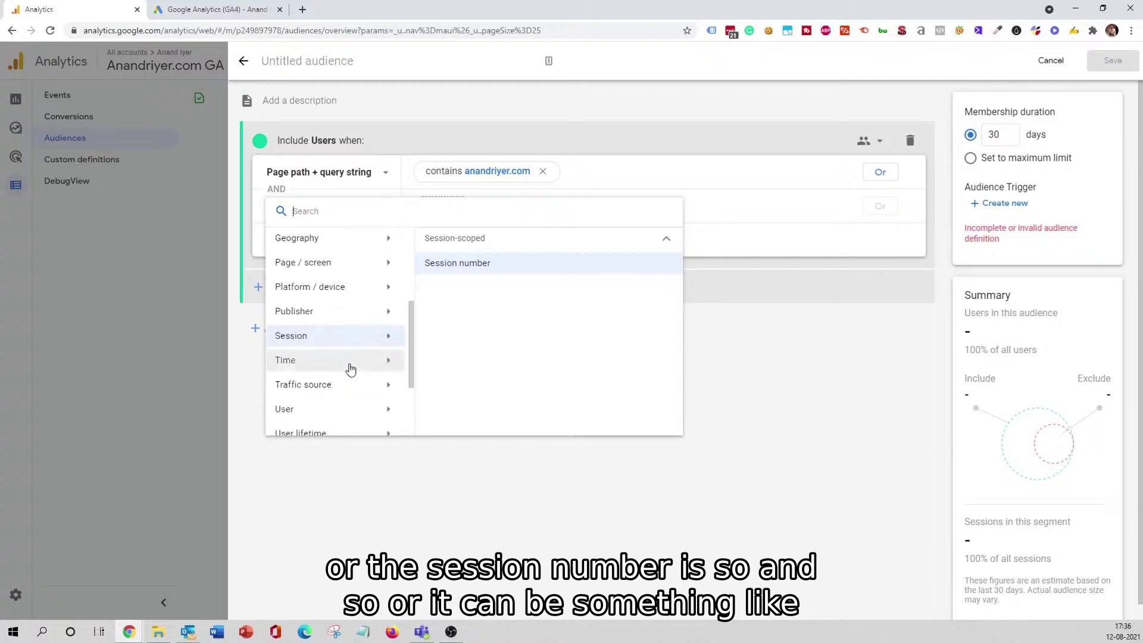
scroll(350, 369, "down", 2)
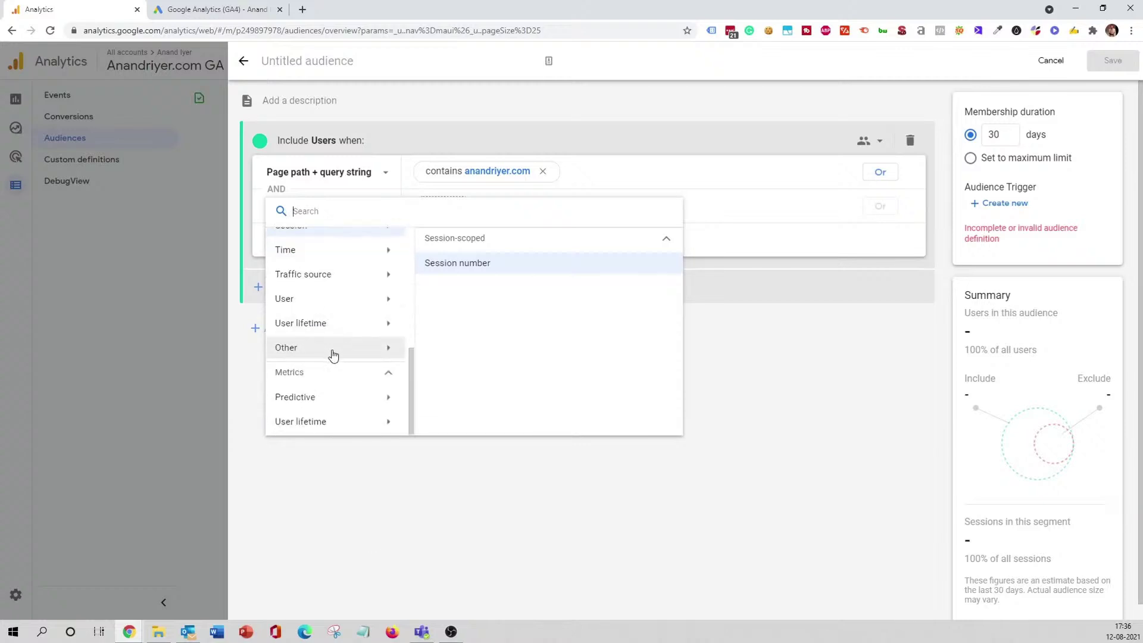
scroll(334, 355, "up", 2)
left_click(336, 347)
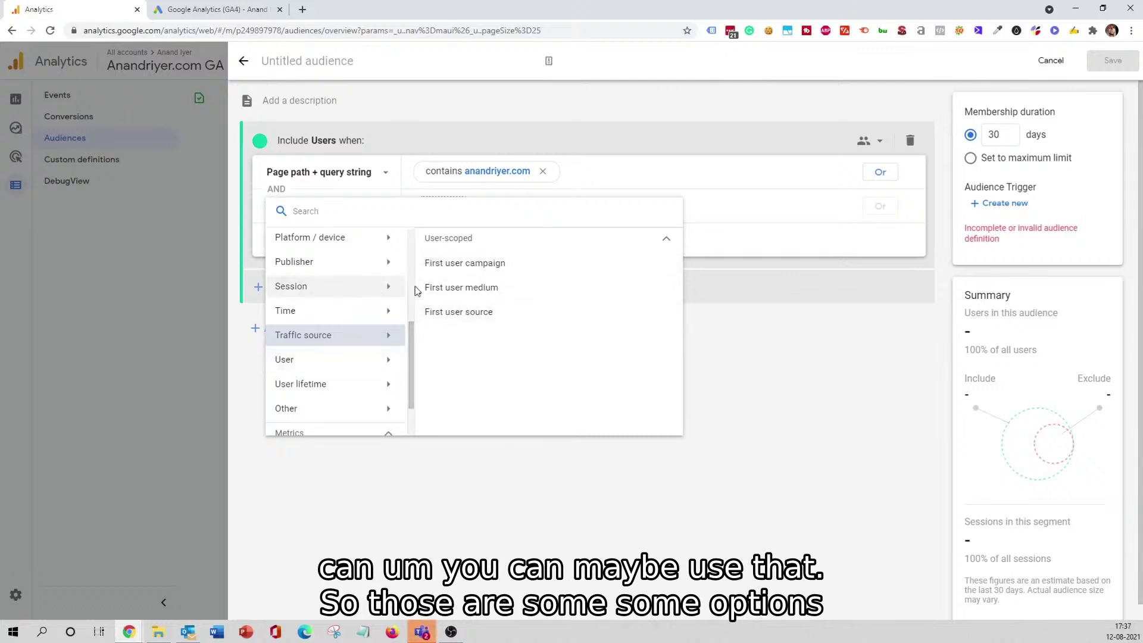
left_click(549, 481)
left_click(912, 207)
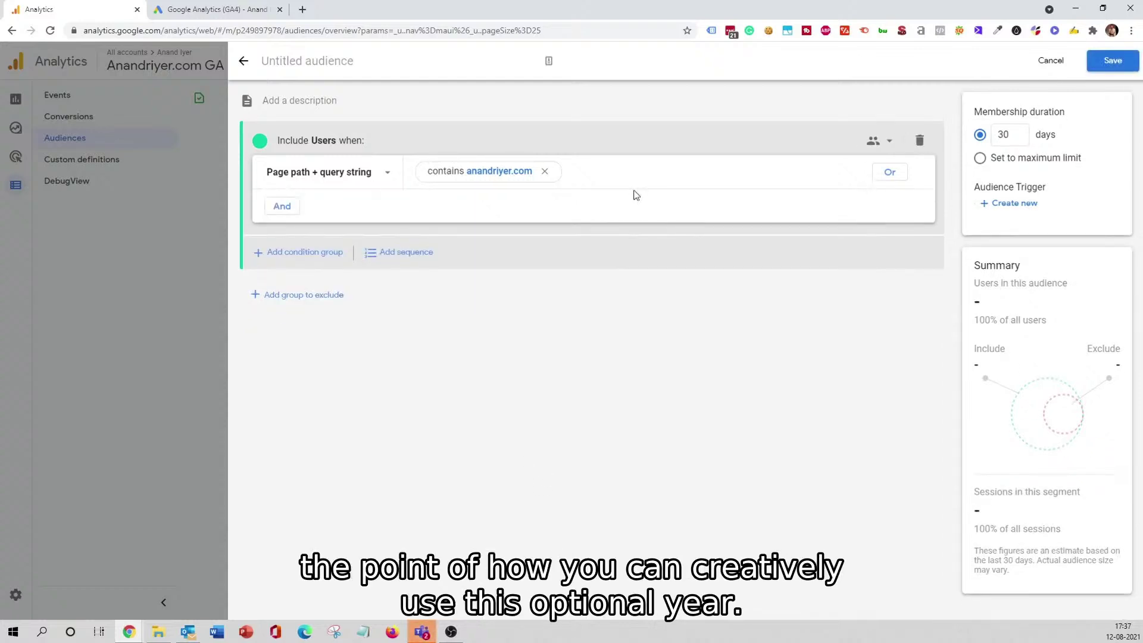
Discard the unsaved audience and go to Admin's Data Streams list.
left_click(1051, 63)
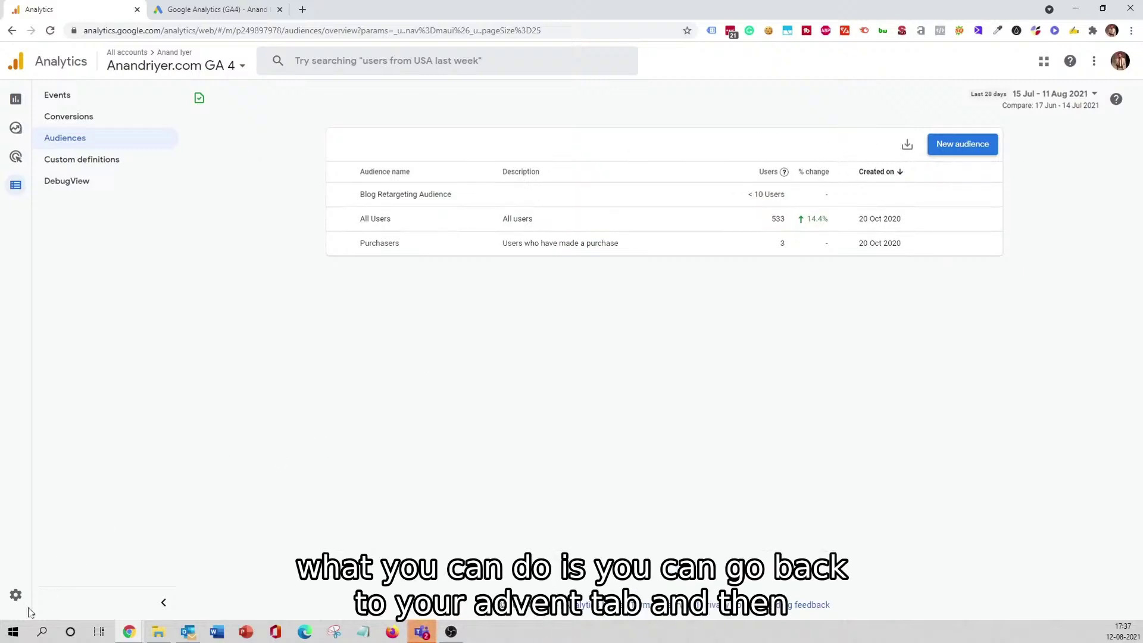
left_click(14, 595)
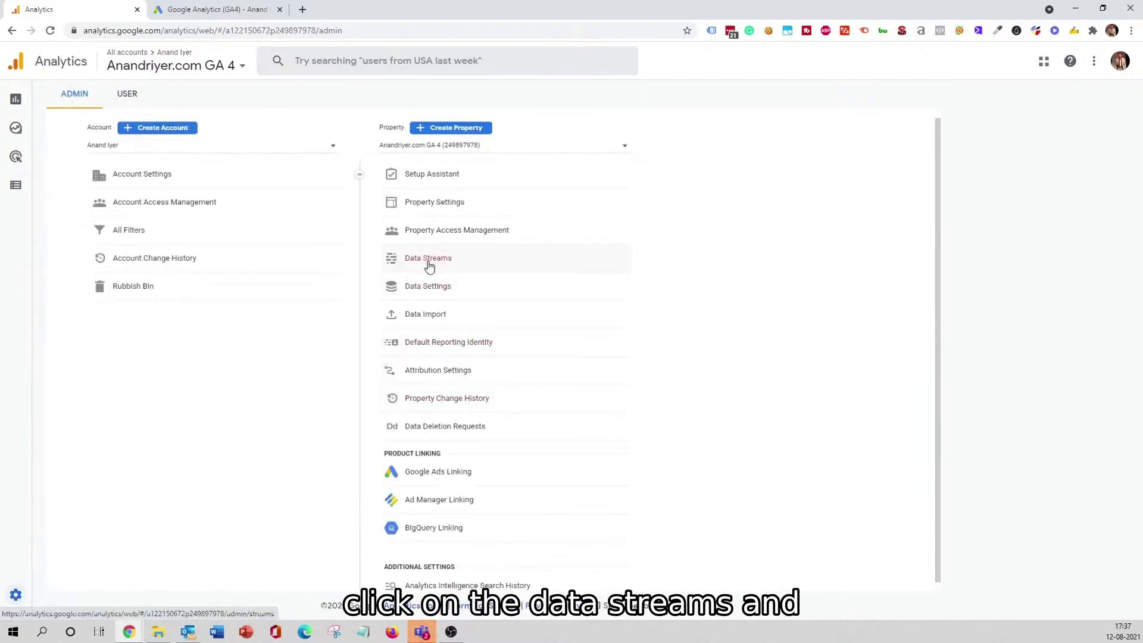
left_click(446, 264)
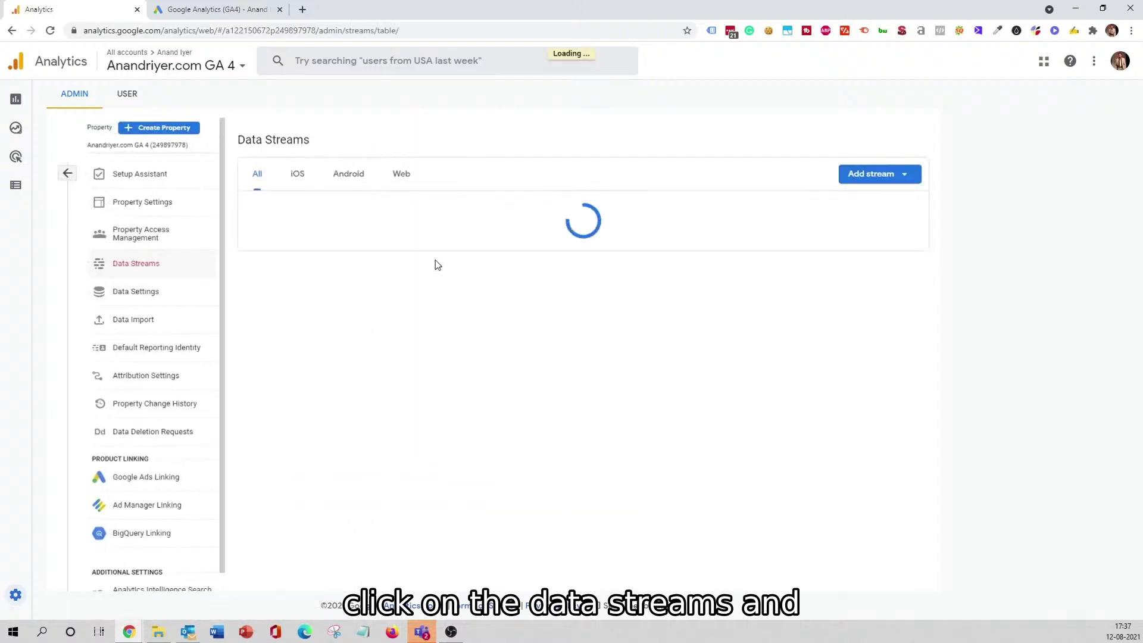
Review the anandriyer.com web stream details, then expand the Data Settings sections.
left_click(723, 203)
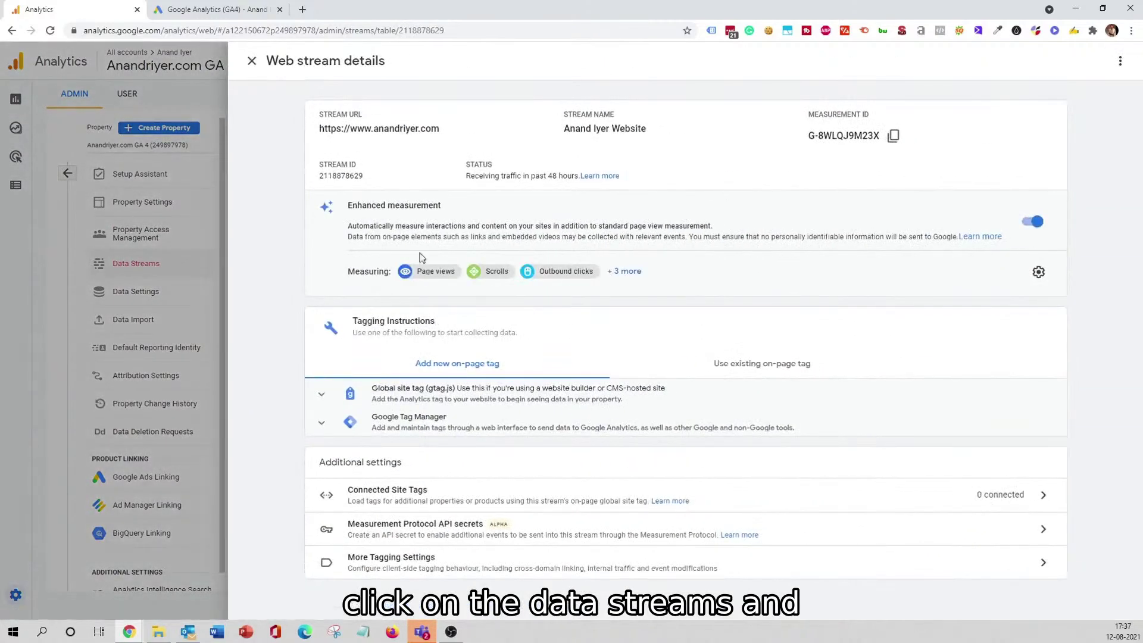
left_click(252, 60)
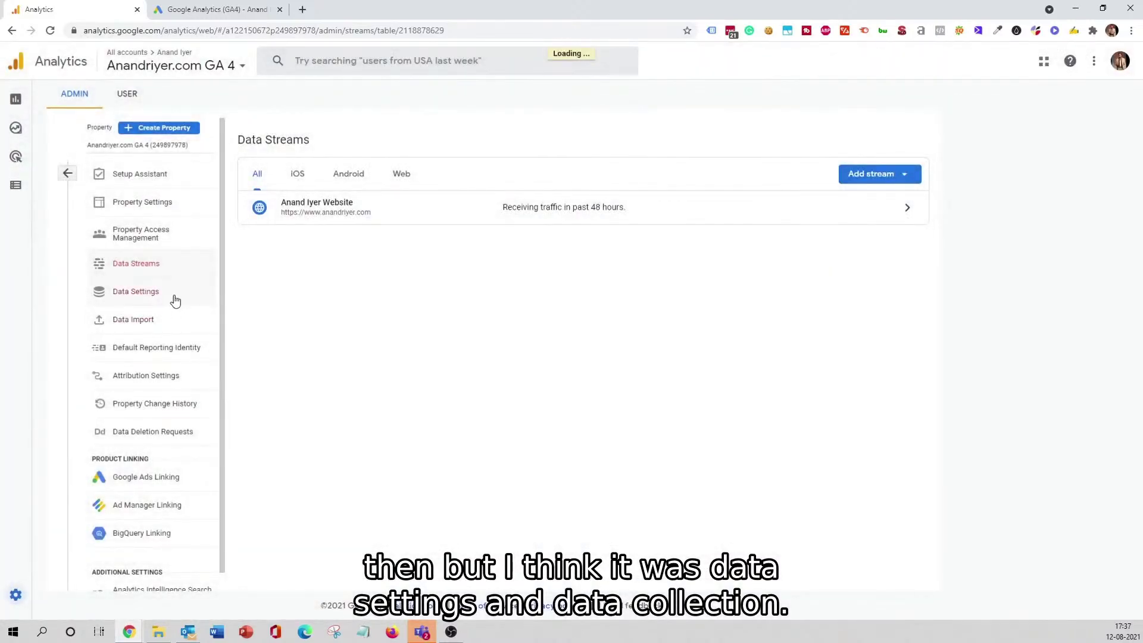
left_click(172, 298)
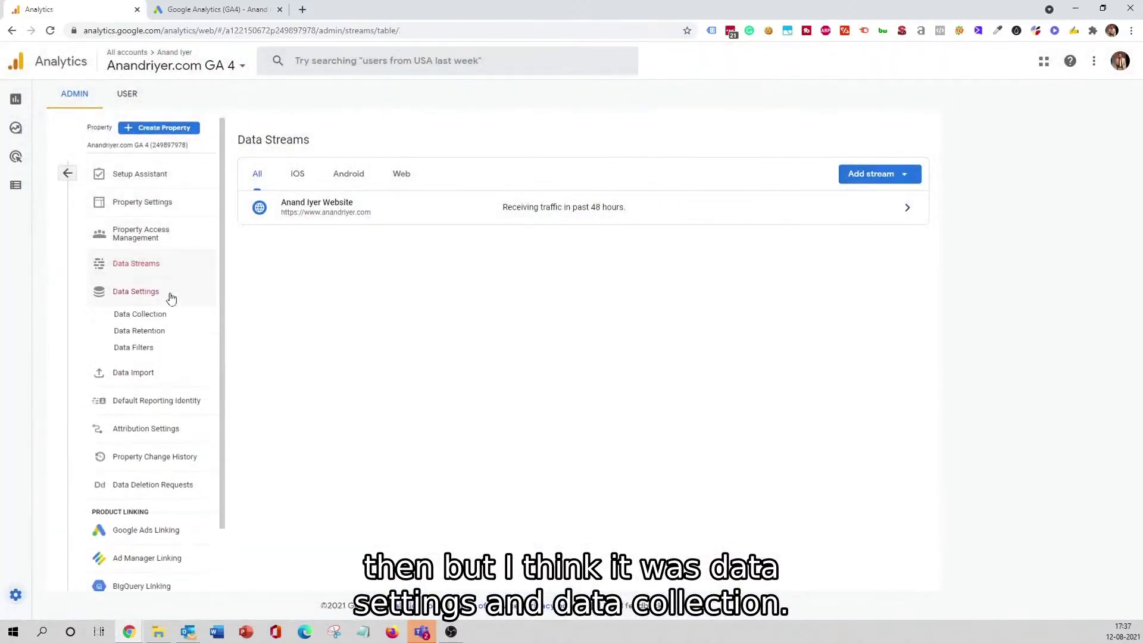
Activate Google signals from Data Collection settings, switching on Google signals data collection.
left_click(158, 315)
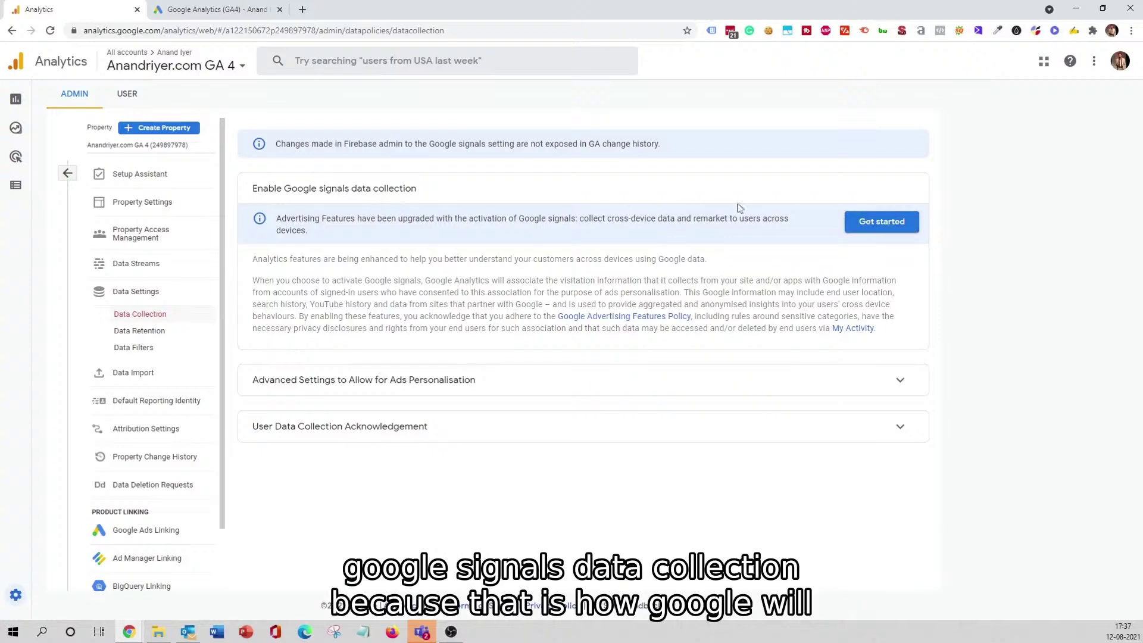
left_click(881, 222)
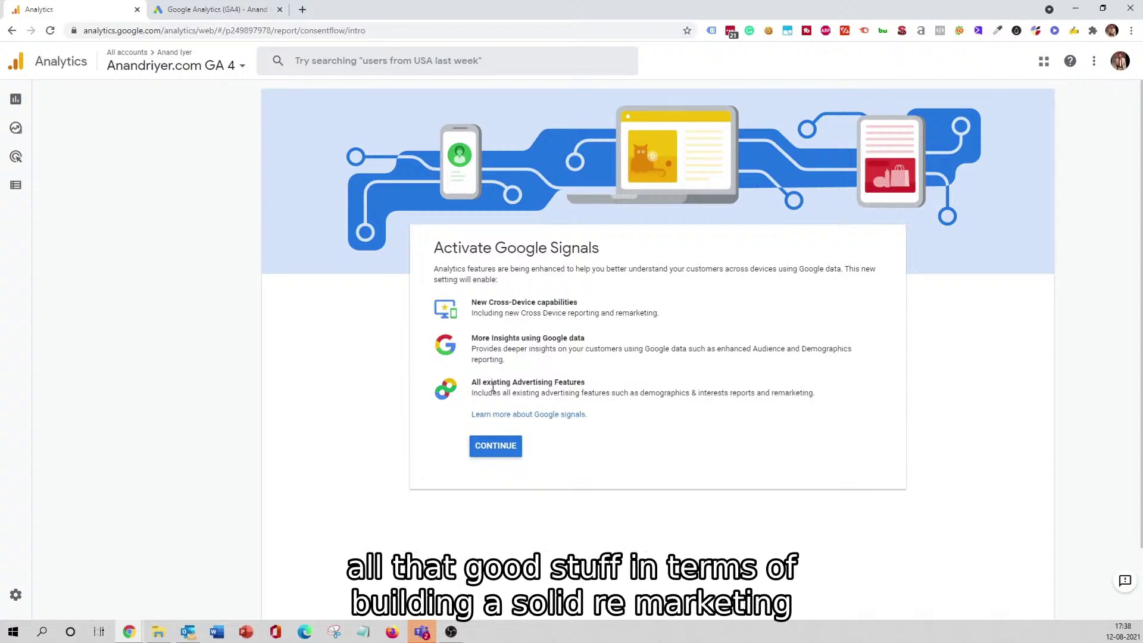
left_click(490, 443)
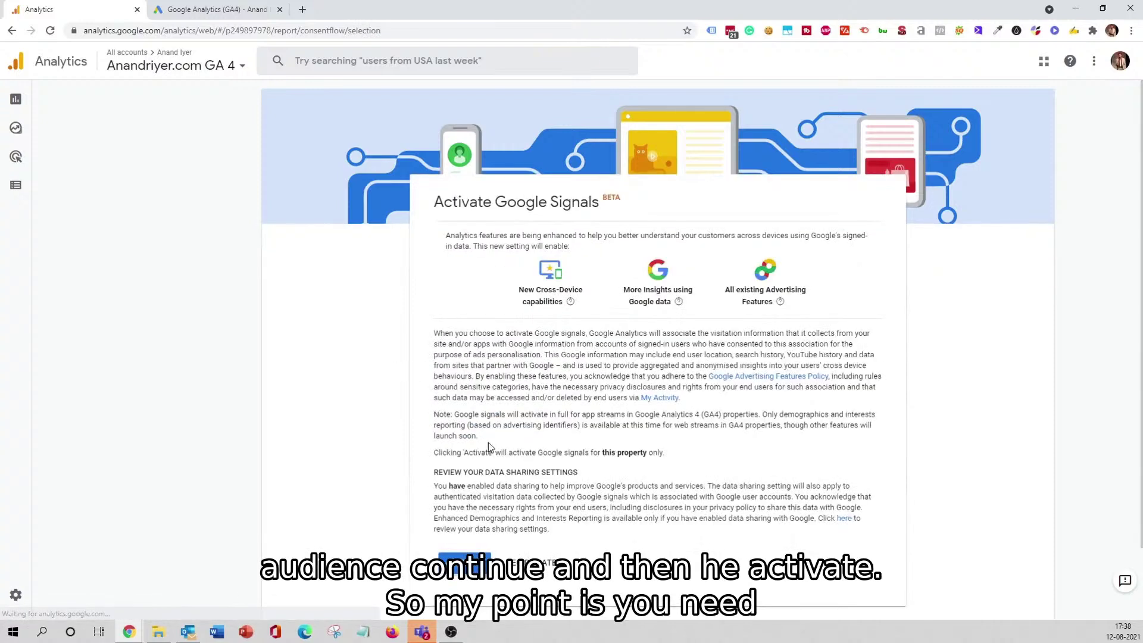
scroll(488, 441, "down", 2)
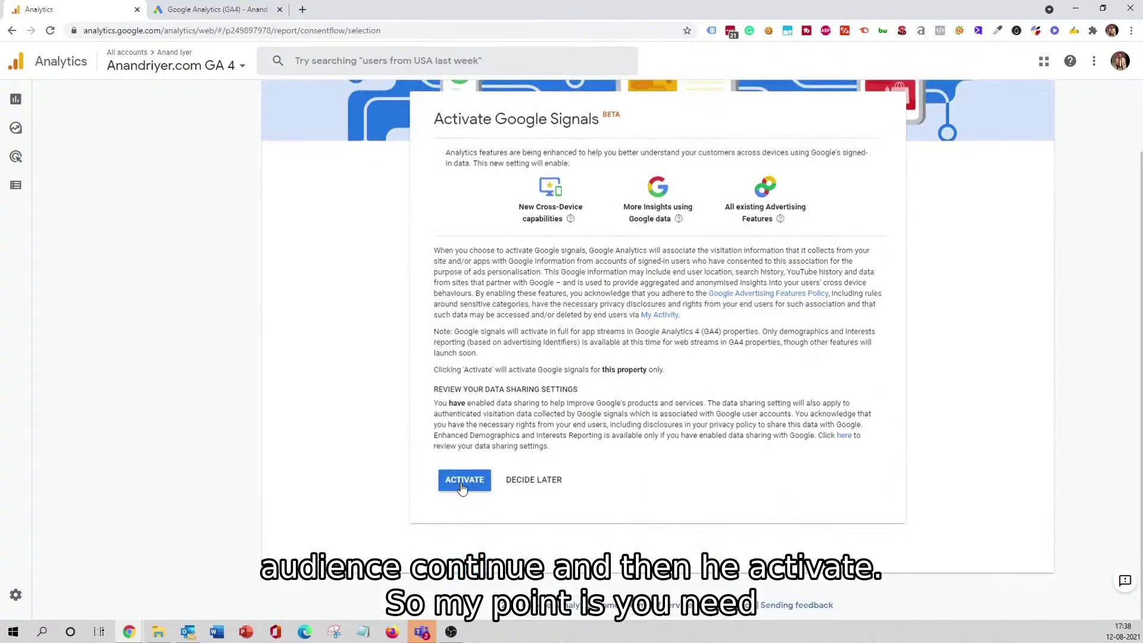
left_click(463, 483)
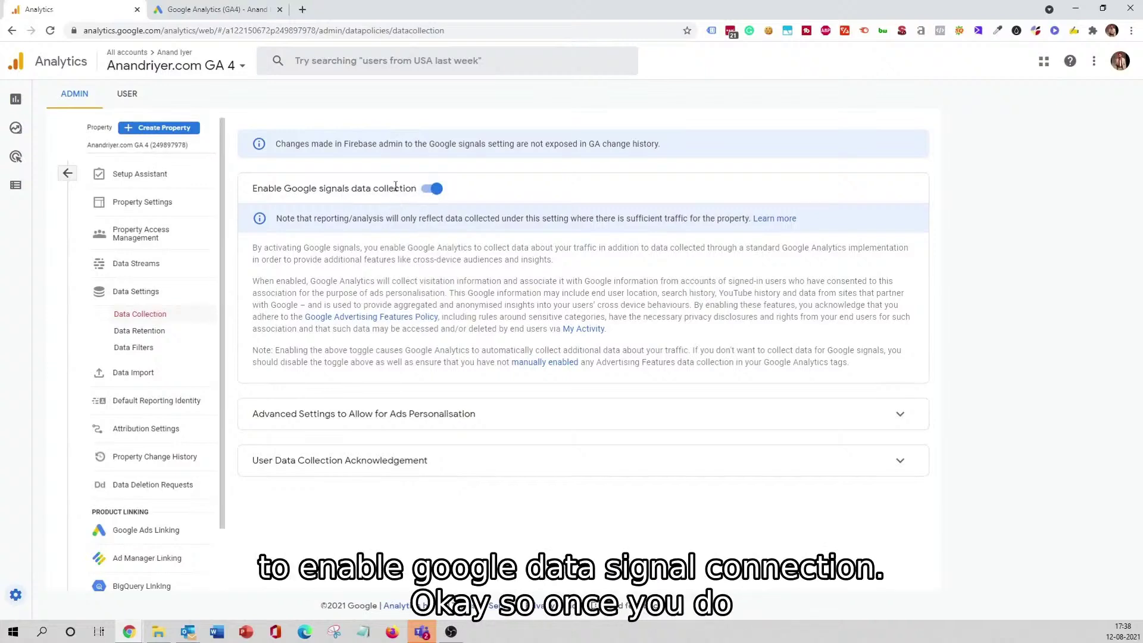
Open Google Ads Linking under Product Linking to confirm the single linked ad account.
scroll(172, 358, "down", 2)
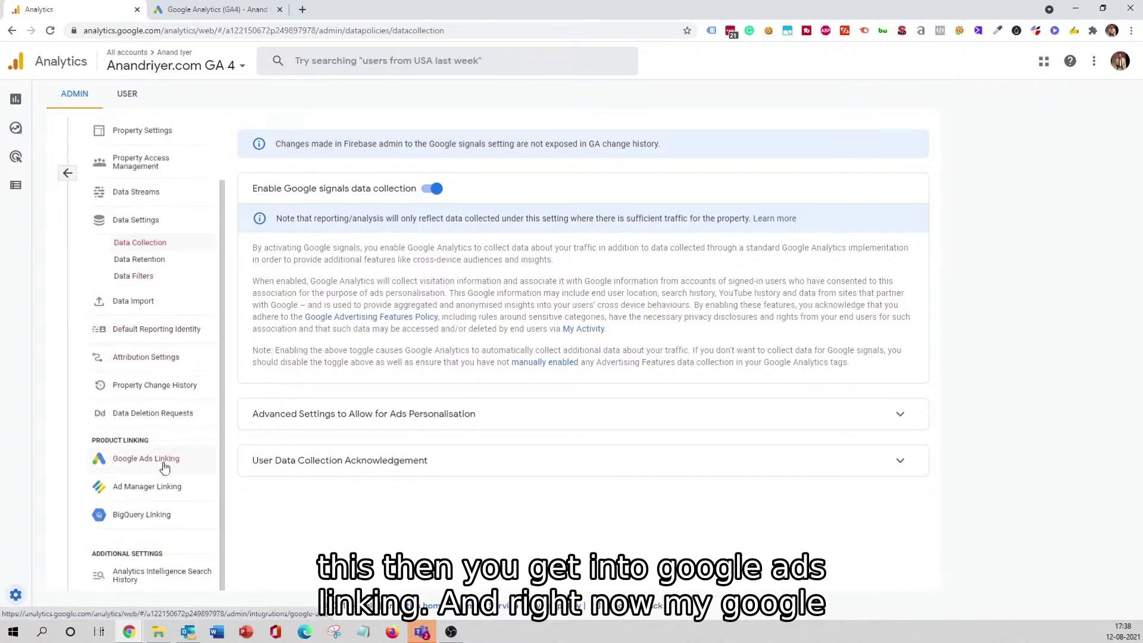
left_click(164, 468)
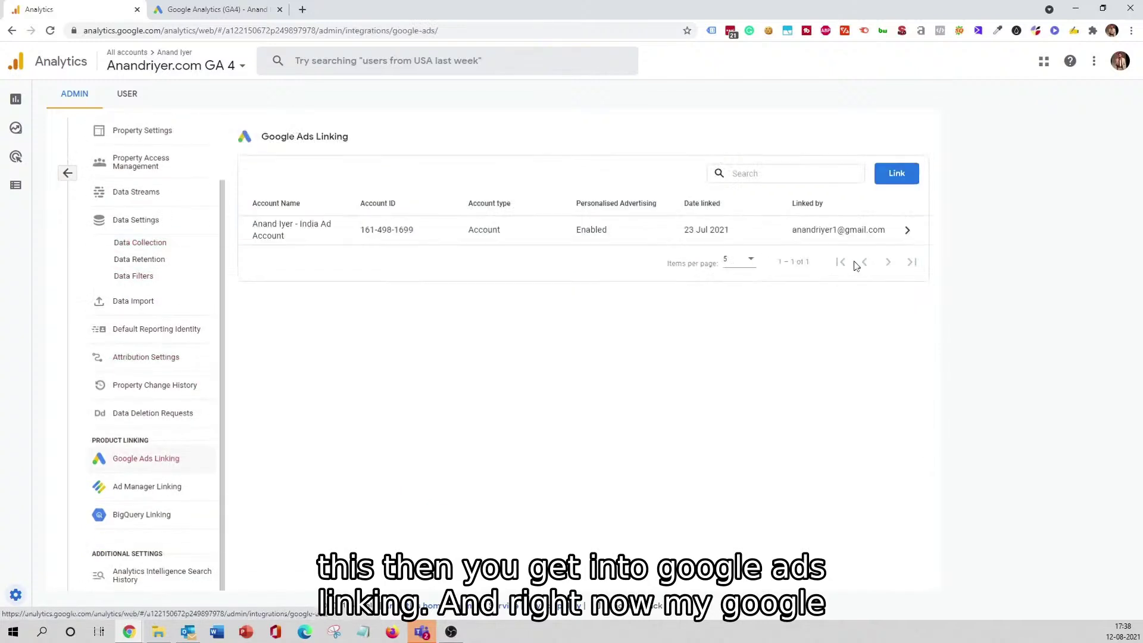